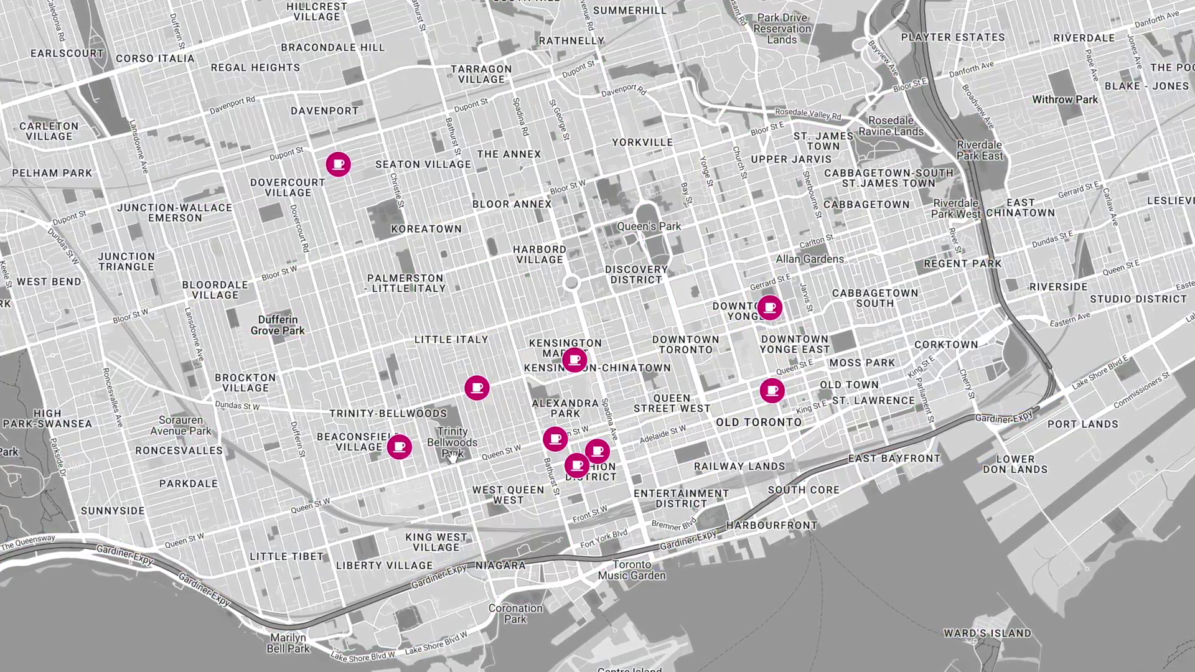
Show the Beaconsfield Village and Pilot Coffee Roasters popups on the finished demo map
click(399, 448)
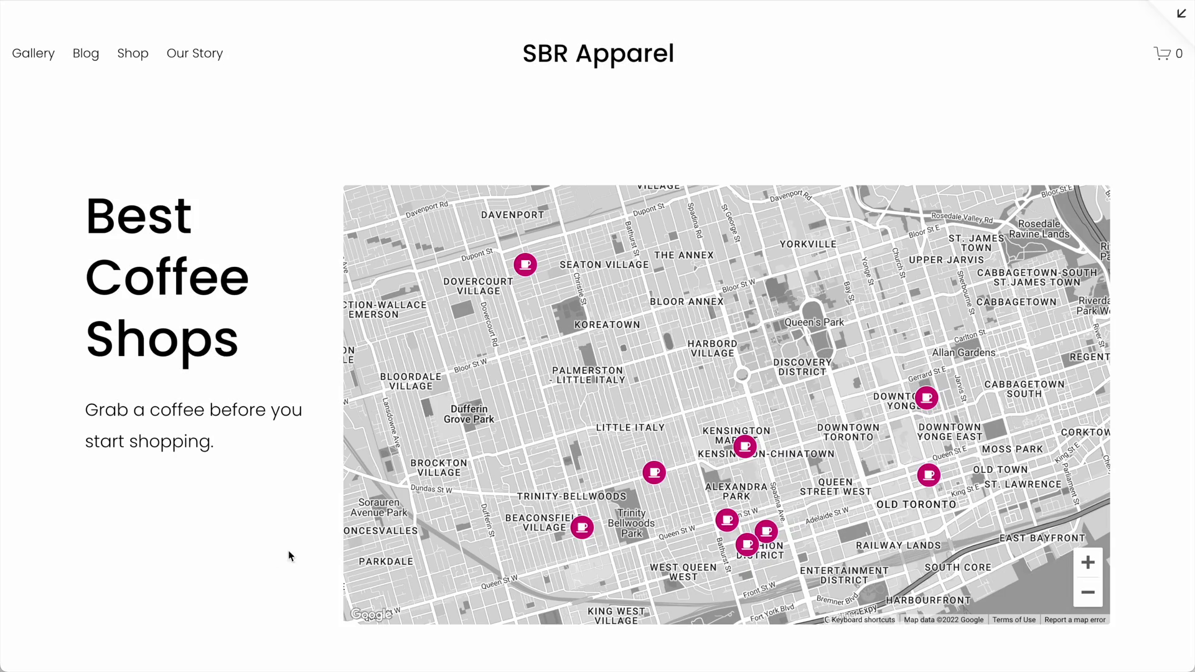
click(581, 535)
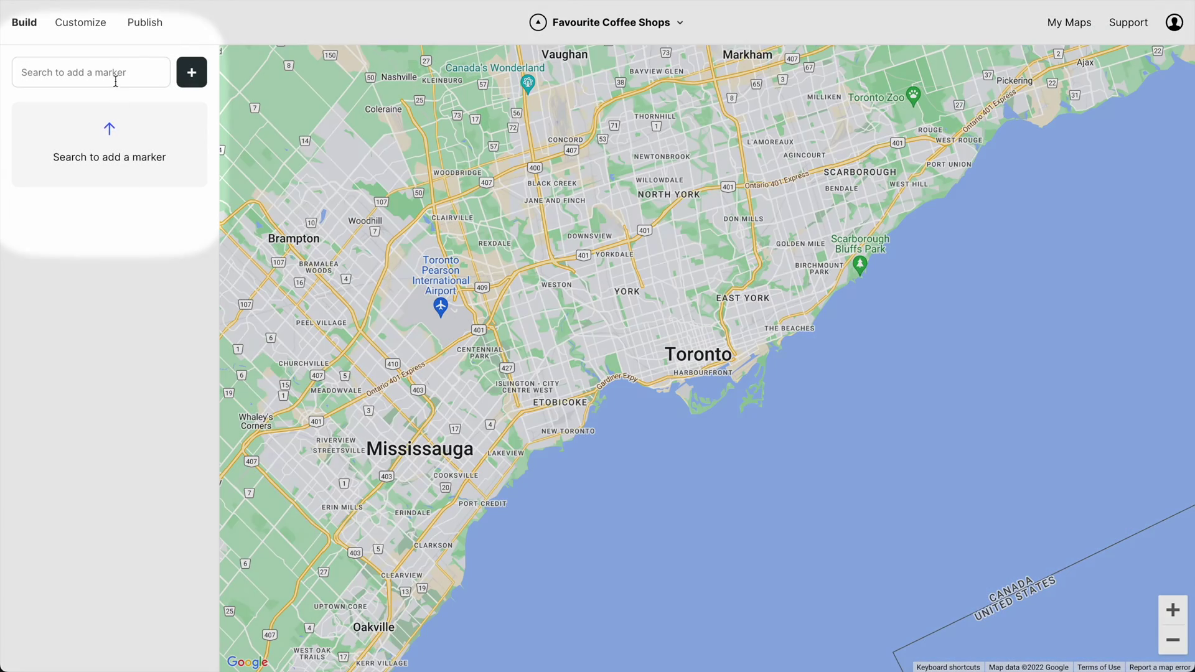
Add markers for Pilot Coffee Roasters on Ossington and Impact Kitchen via search
click(115, 75)
text(pilot coffee)
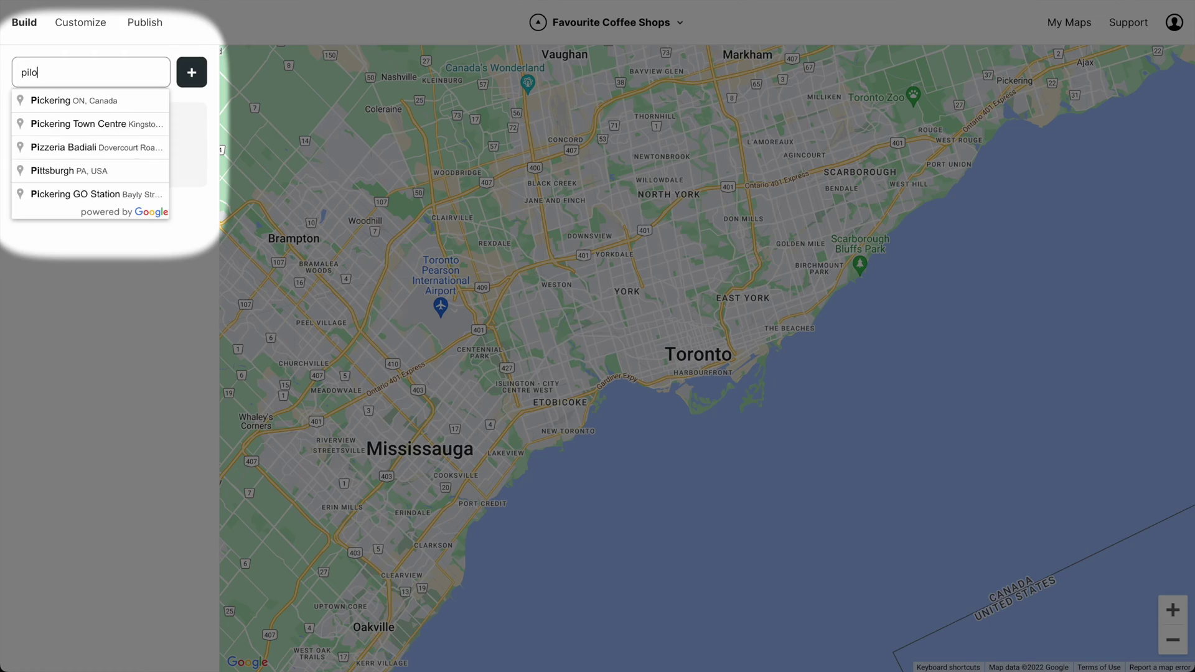
key(Down)
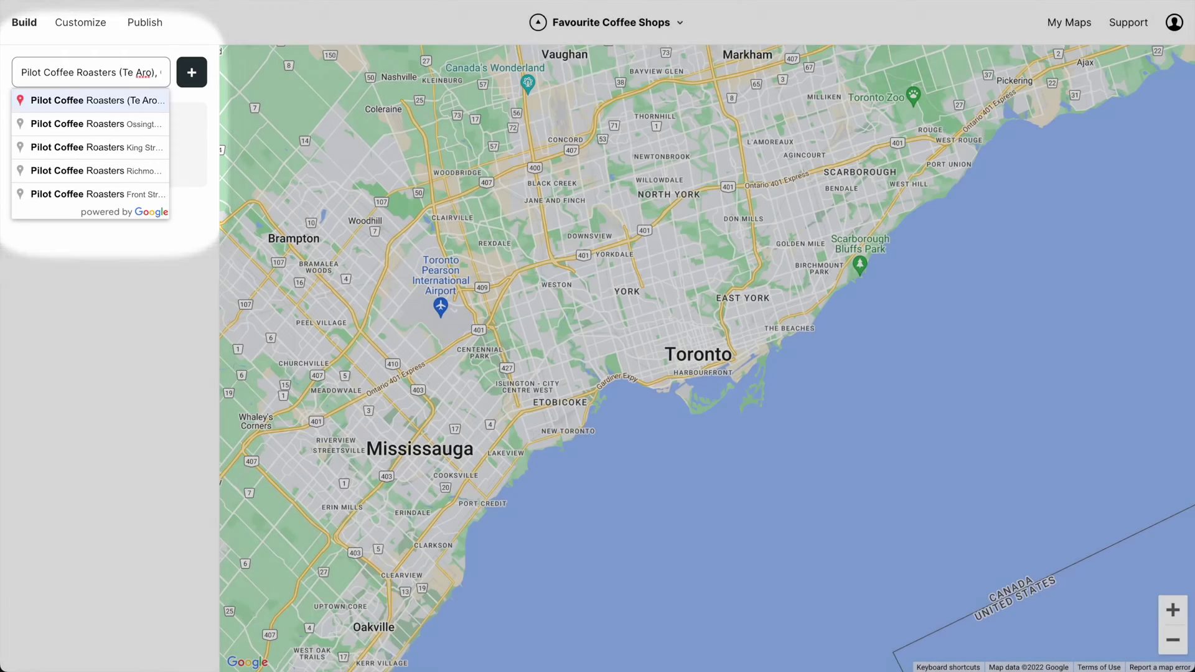
key(Down)
key(Return)
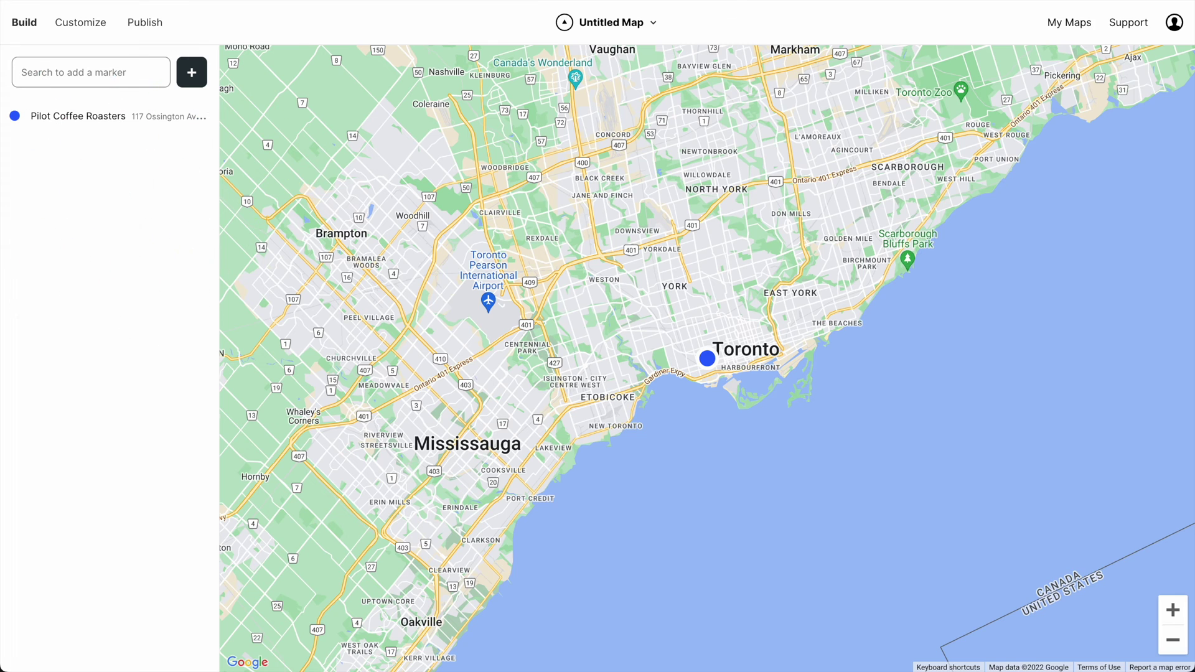
text(impact kit)
key(Return)
Add markers for a 'bu' search result, Contra Café, Jimmy's Coffee and Balzac's Image Arts
text(bu)
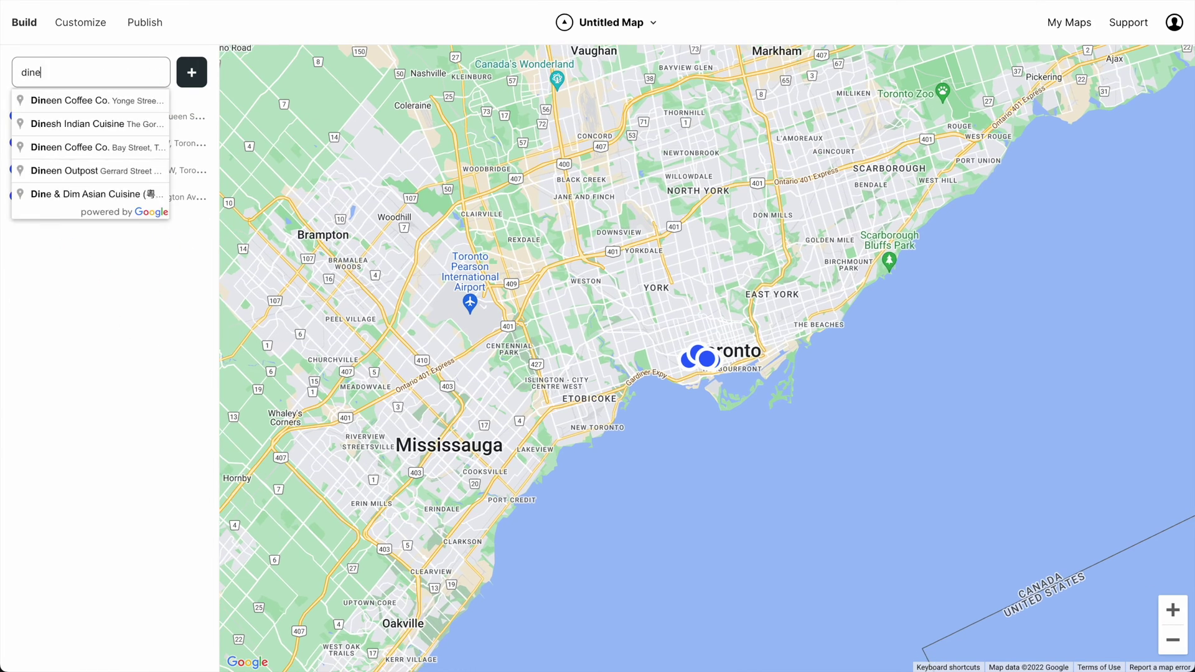
key(Return)
text(contra)
key(Return)
text(jimmy's)
key(Down)
key(Down)
key(Return)
text(balzac)
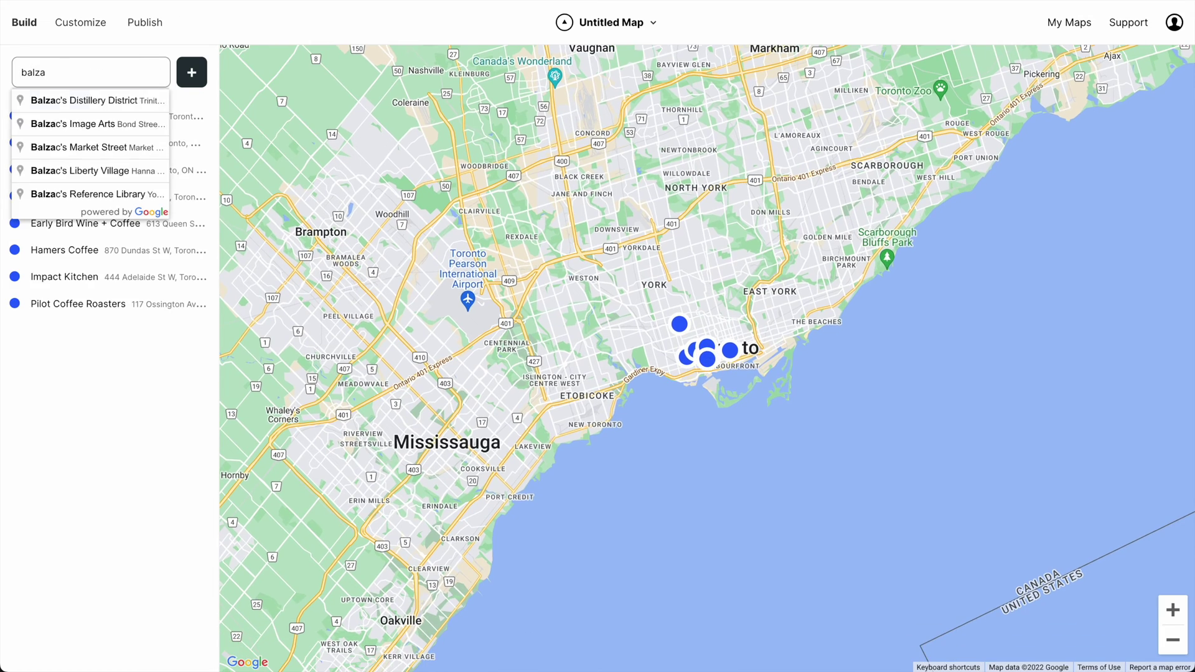
key(Down)
key(Down)
key(Return)
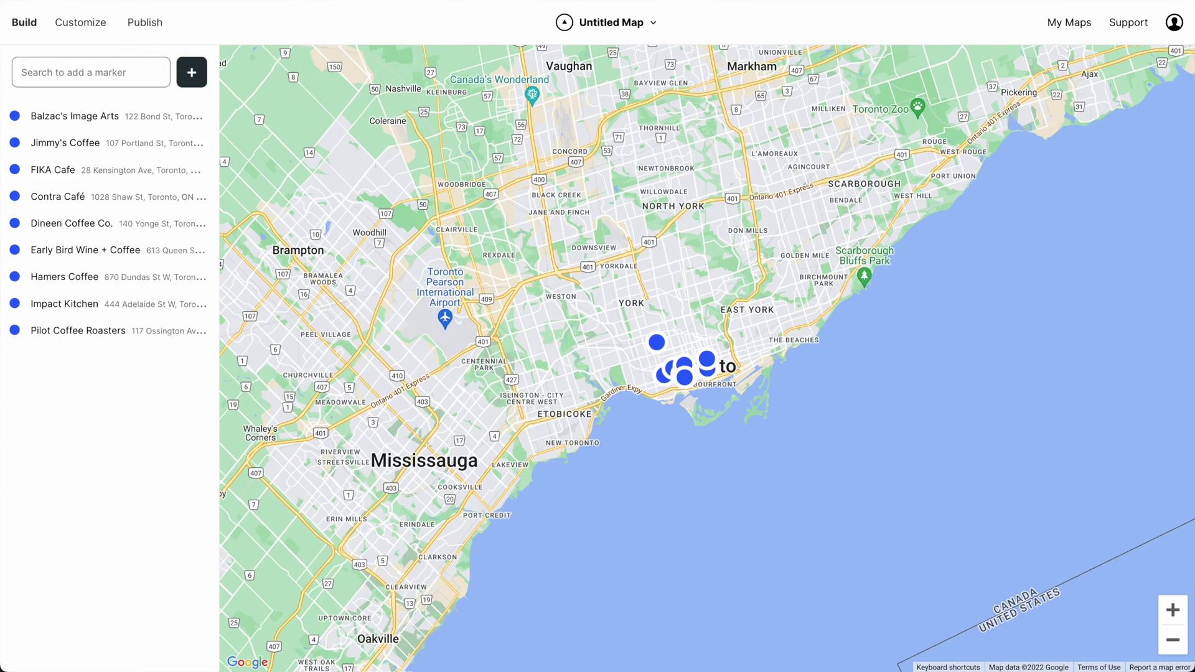
click(203, 76)
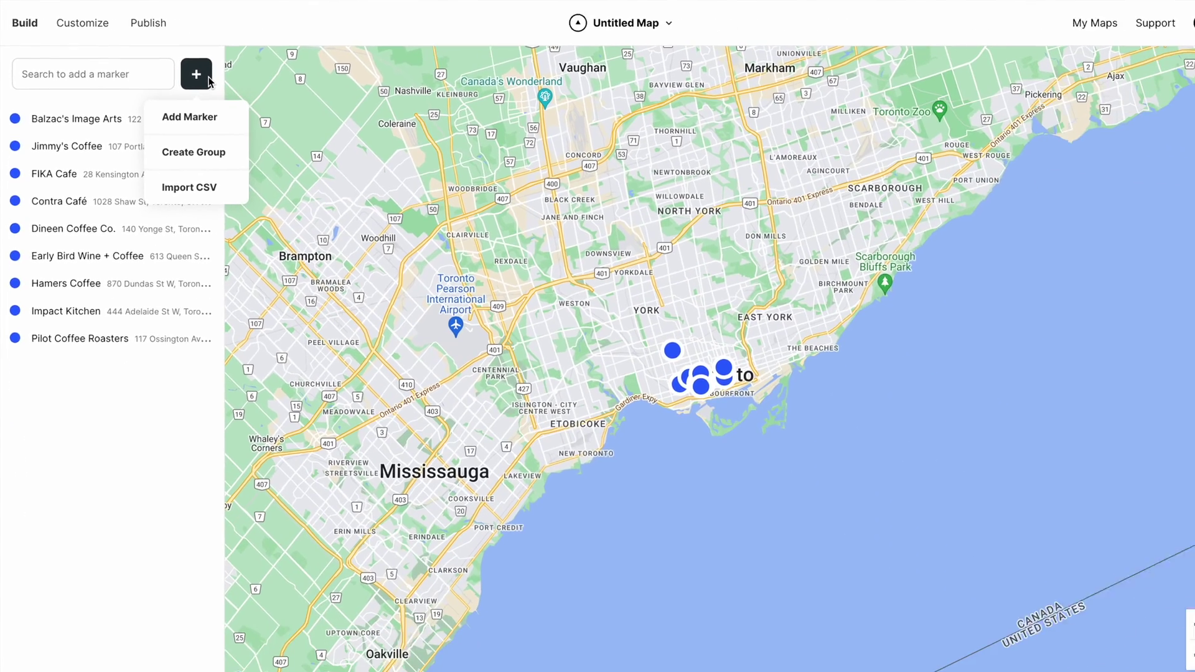
click(205, 80)
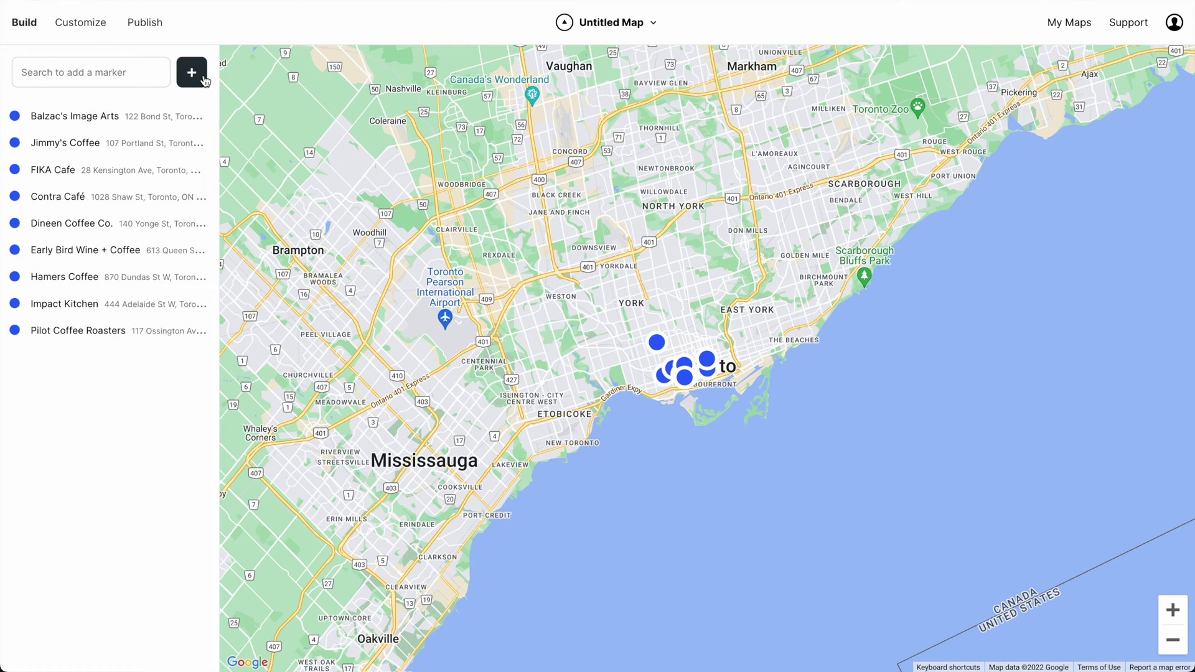
Zoom toward downtown Toronto and lower the Map style's Icons level from 4 to 1
click(94, 29)
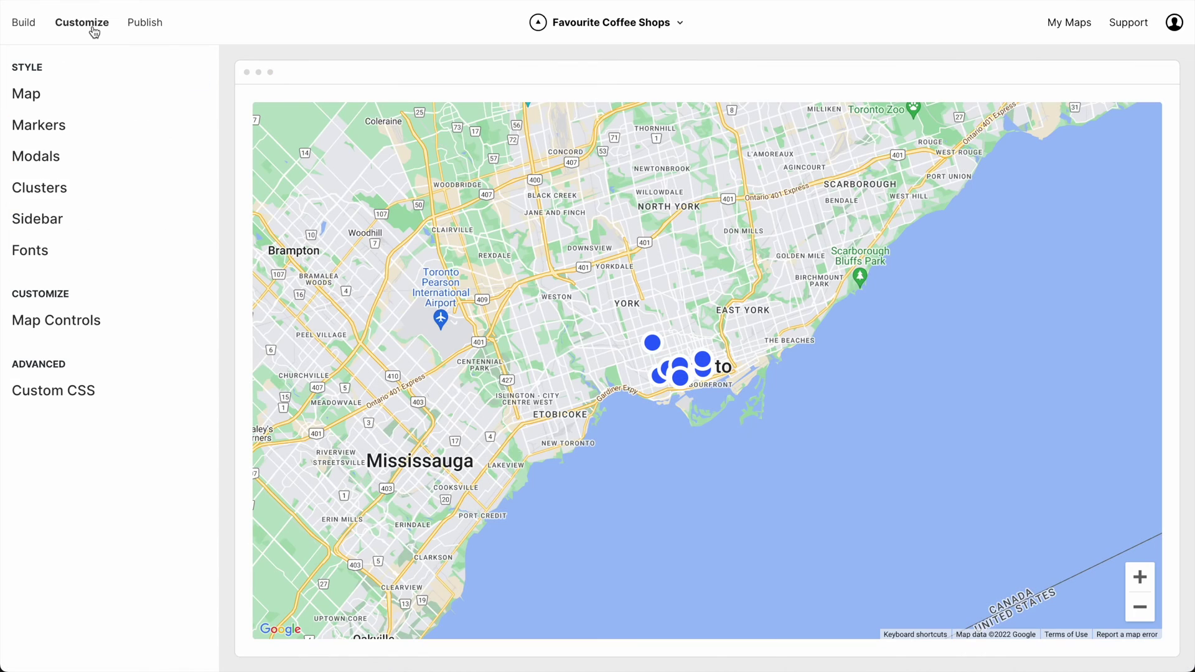
click(1141, 579)
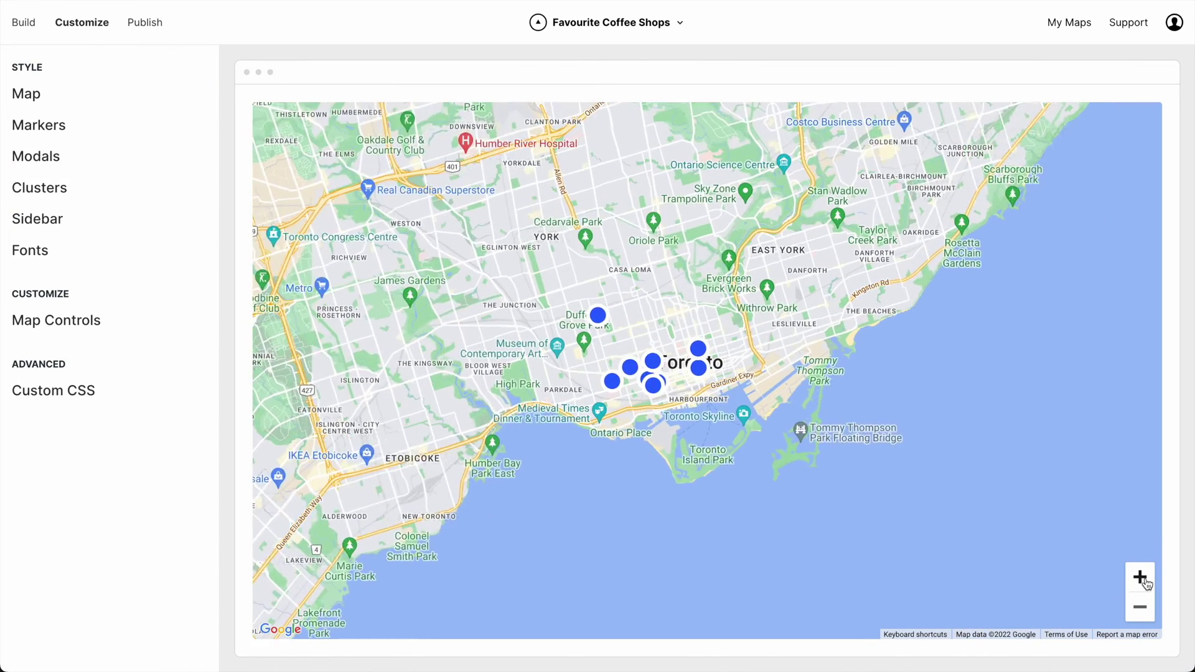
click(1144, 581)
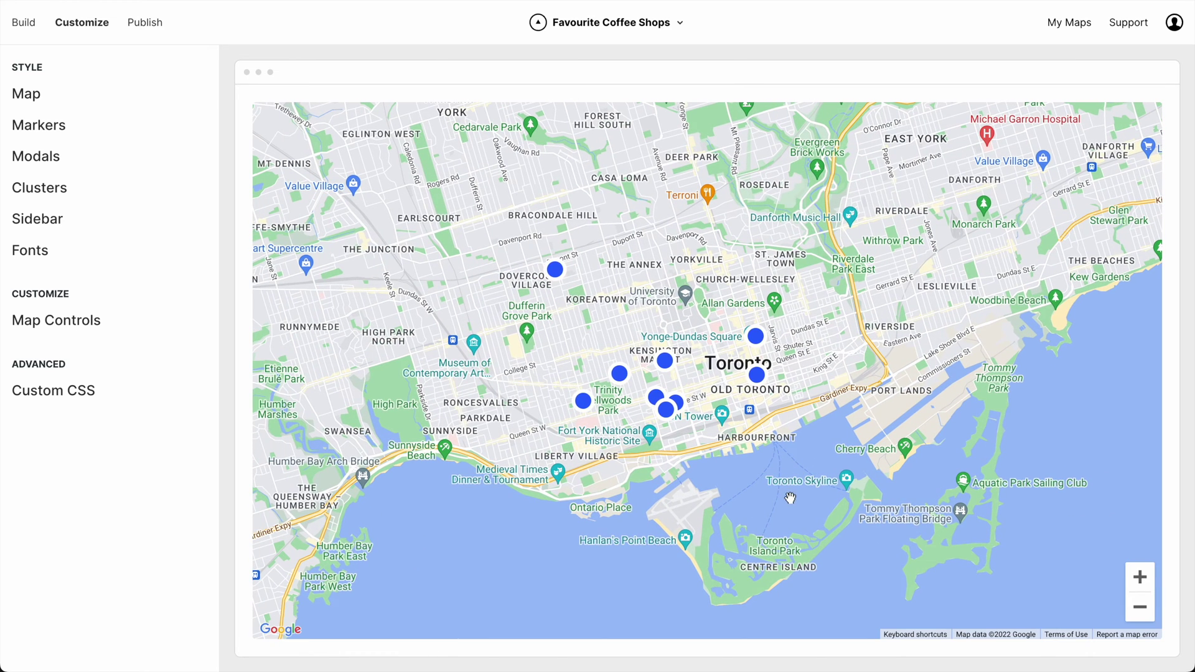
click(35, 100)
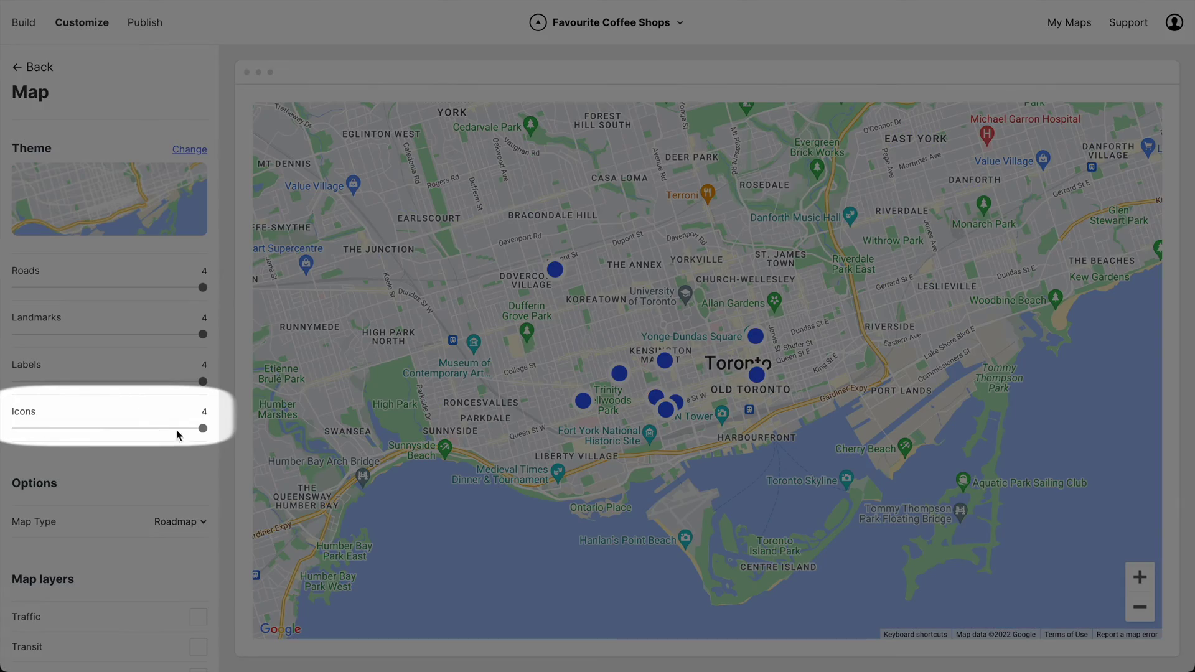
drag(203, 428, 4, 432)
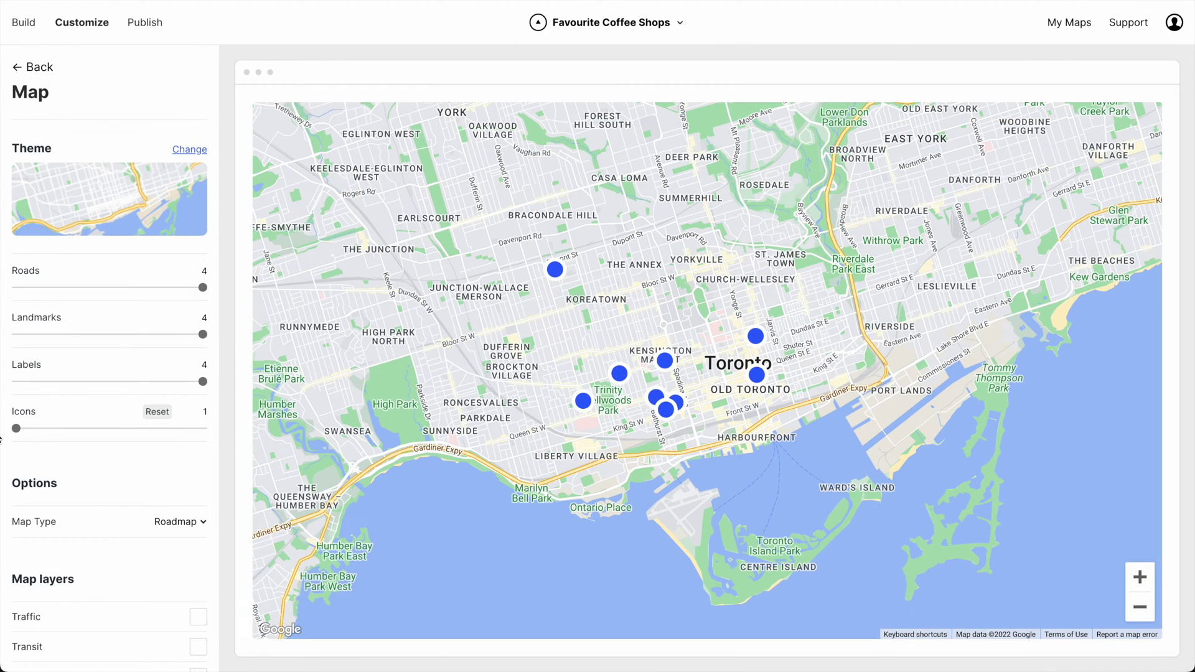
Preview map themes: light grey, black roads, red, green-teal, beige, blue-grey and beige-green
click(192, 149)
scroll(126, 380, down, 5)
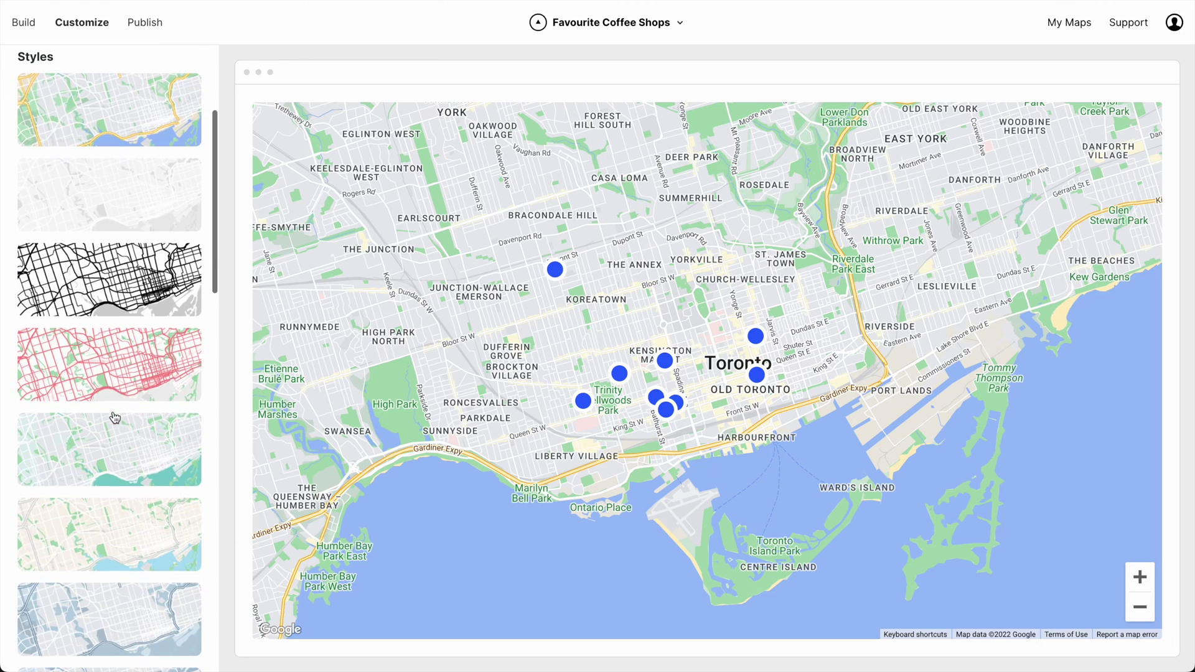
click(135, 207)
click(129, 267)
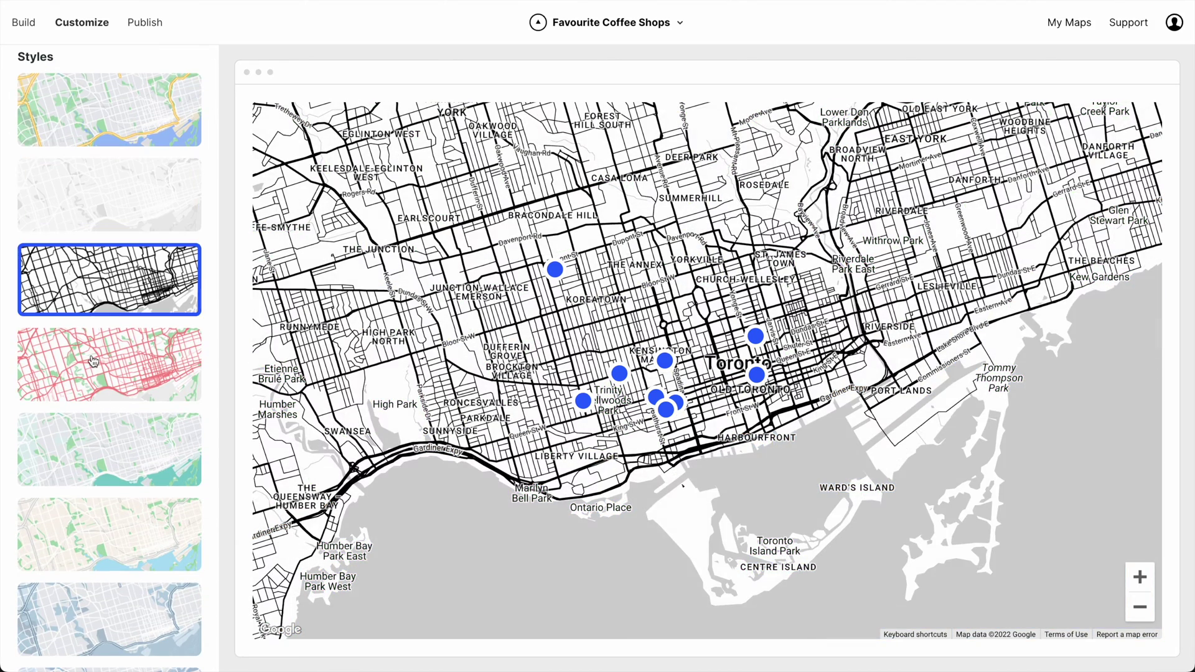
click(95, 356)
scroll(100, 357, down, 2)
click(103, 359)
scroll(103, 359, down, 2)
click(103, 358)
scroll(102, 357, down, 2)
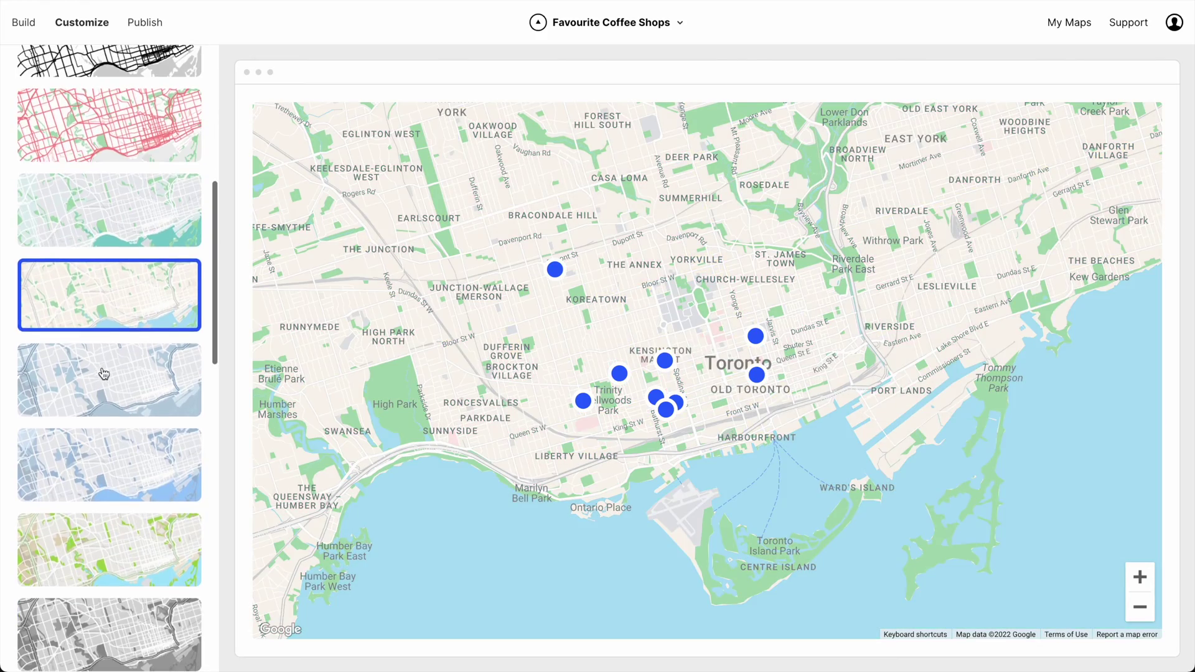
click(102, 377)
scroll(105, 348, down, 5)
click(106, 338)
Apply the grayscale theme (saturation -100, gamma 0.5) and return to the Style menu
click(99, 392)
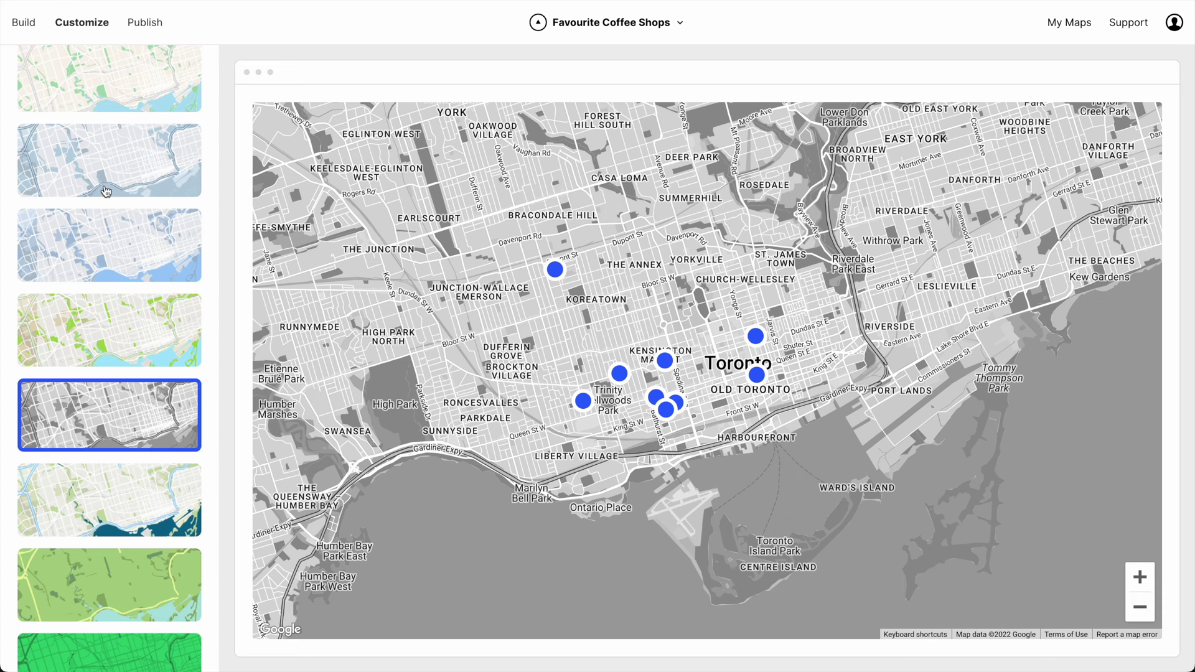
scroll(107, 192, up, 10)
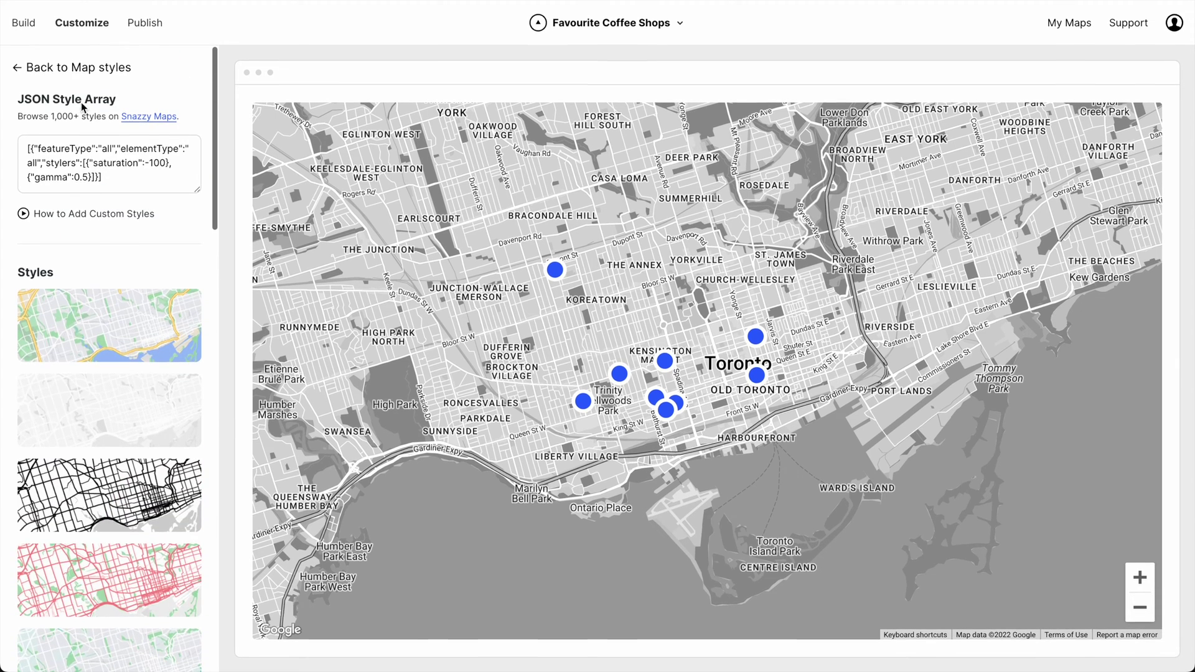
click(79, 69)
click(47, 71)
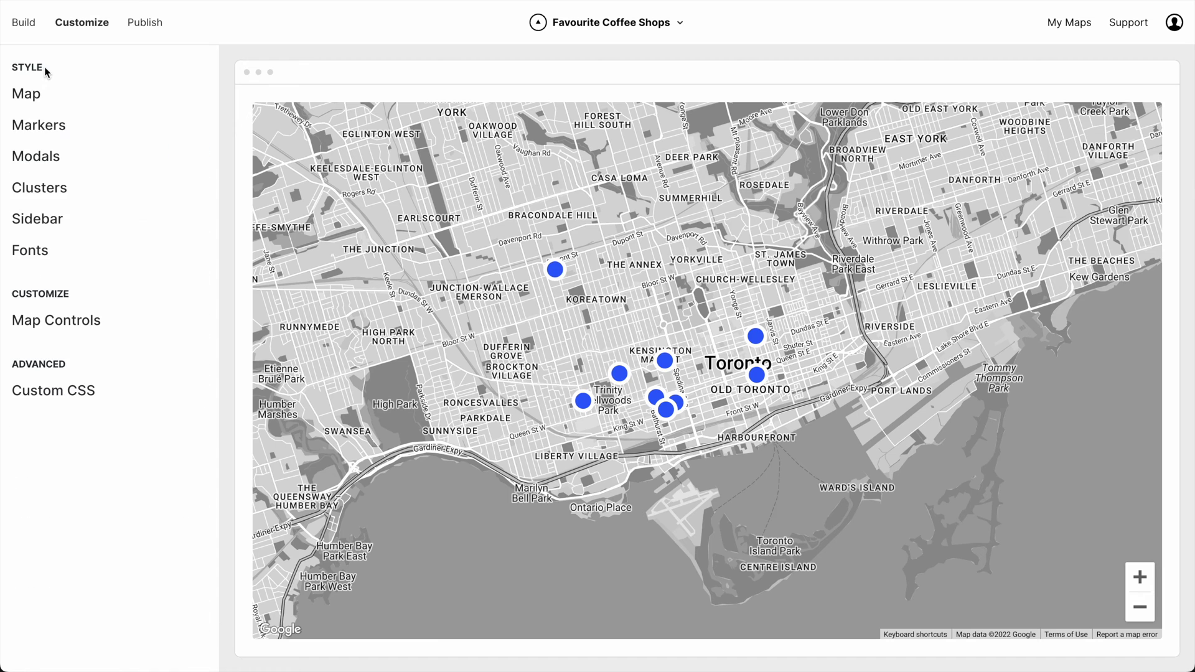
Try square, pin and teardrop marker shapes, then keep circle markers
click(43, 126)
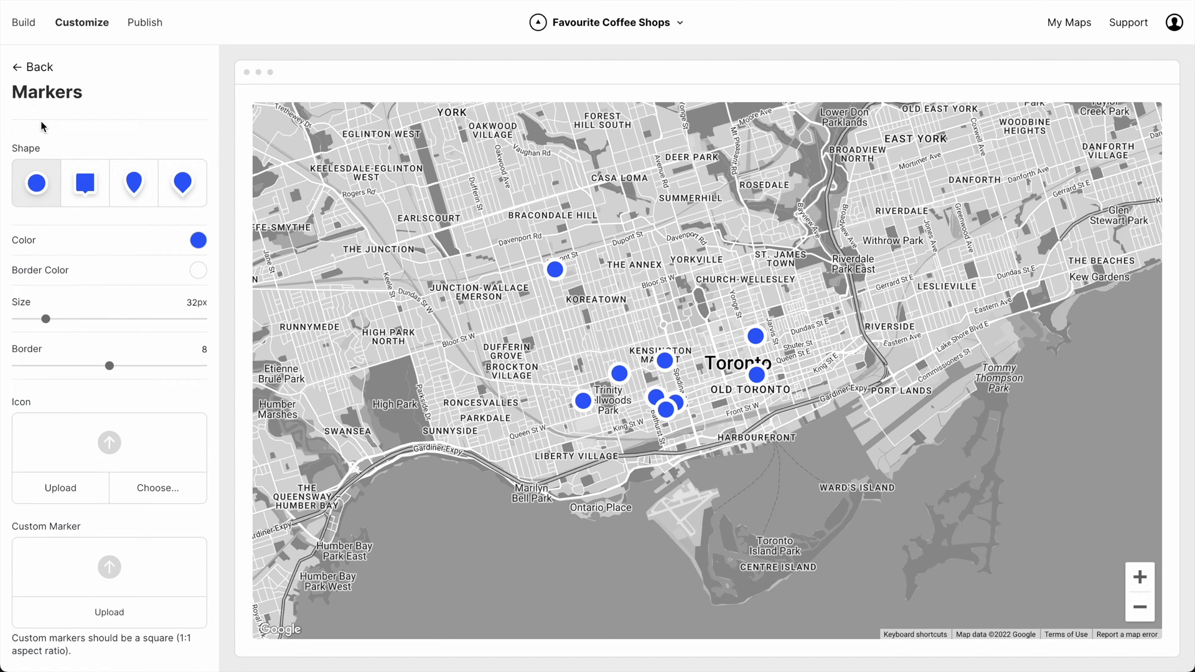
click(79, 183)
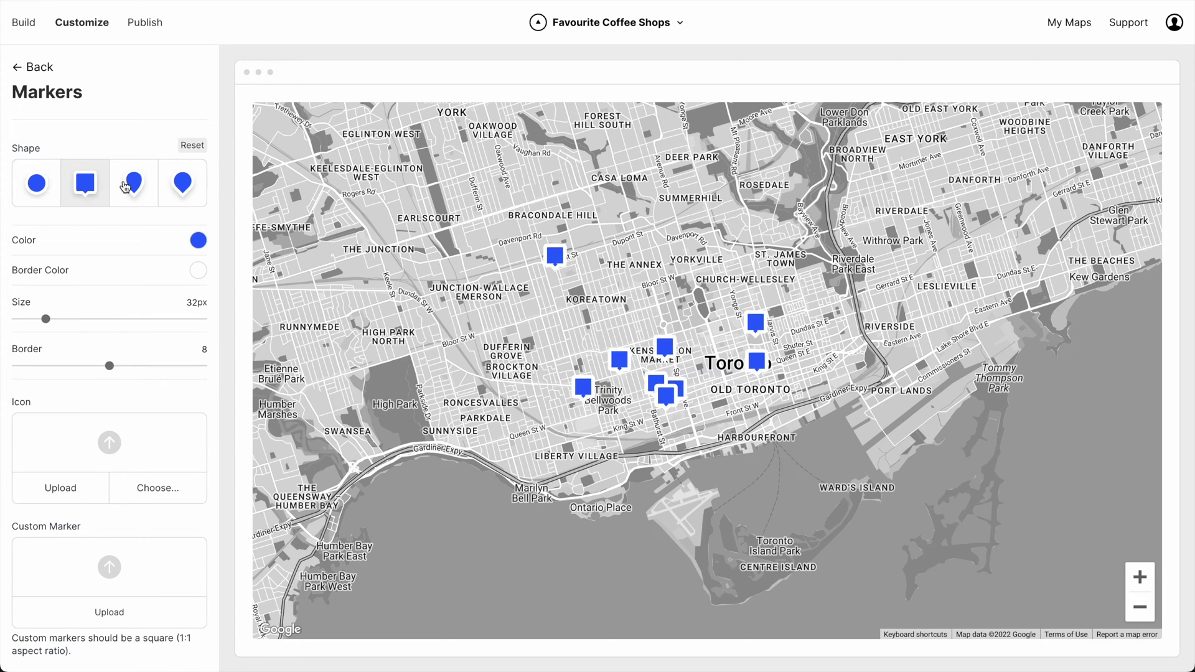
click(130, 186)
click(182, 184)
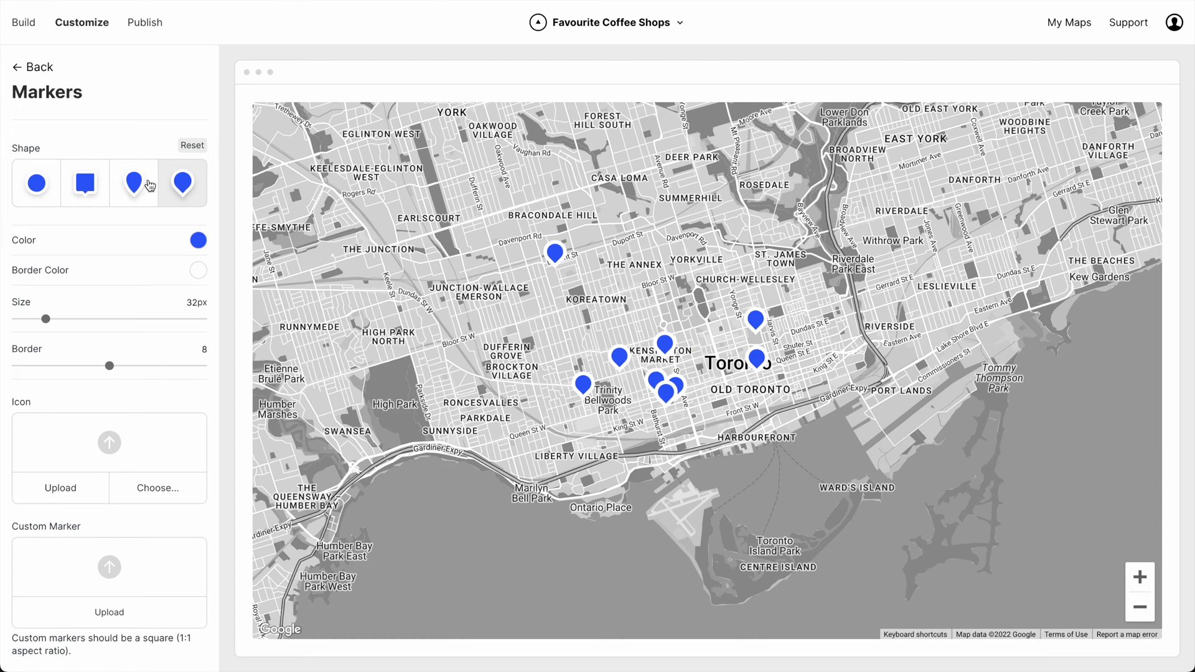
click(42, 186)
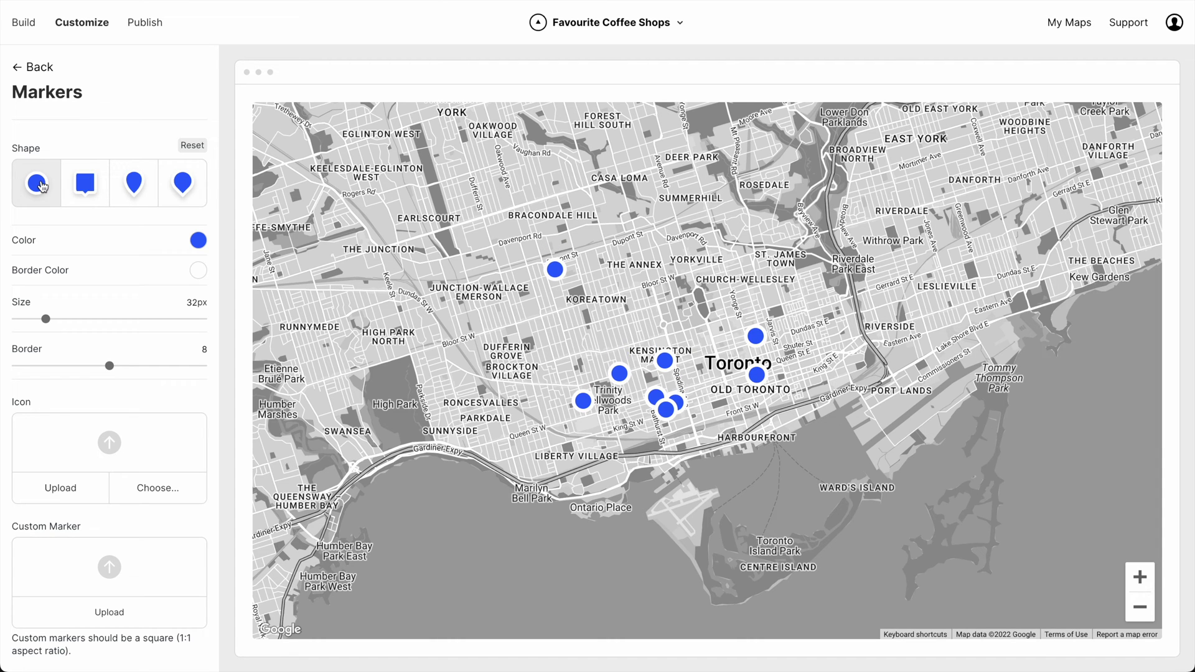
Make the markers magenta D50477, 22px in size with a border of 4
click(195, 241)
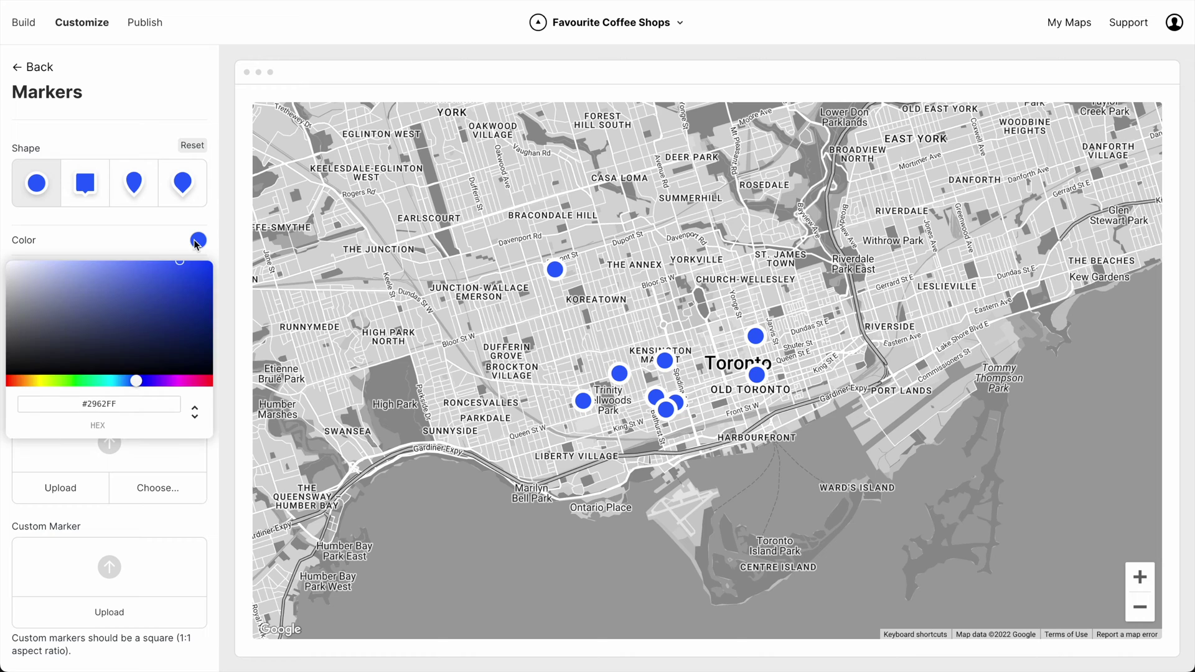
triple_click(161, 407)
text(D50477)
click(118, 221)
drag(47, 318, 33, 318)
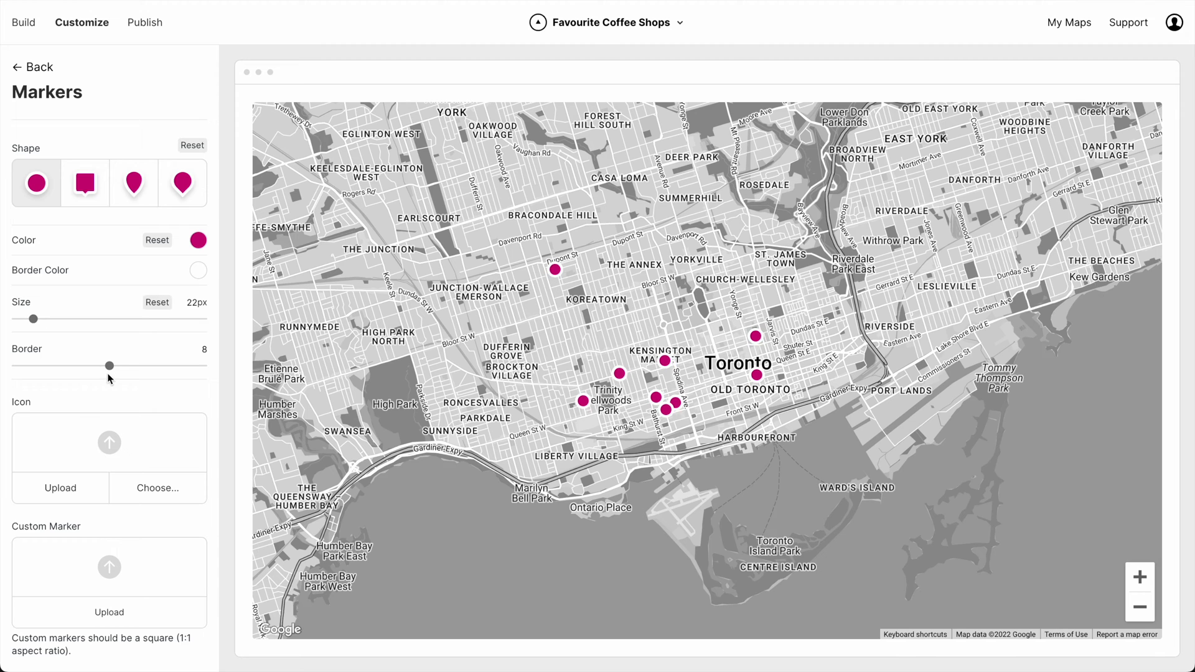
drag(109, 365, 66, 366)
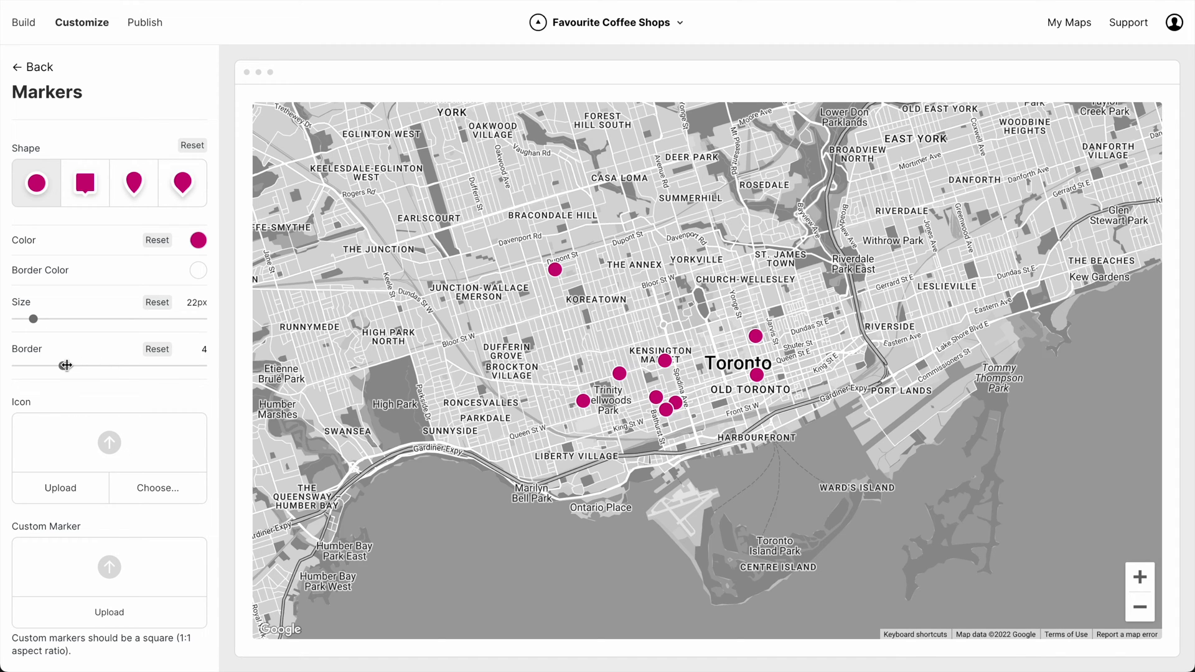
click(141, 485)
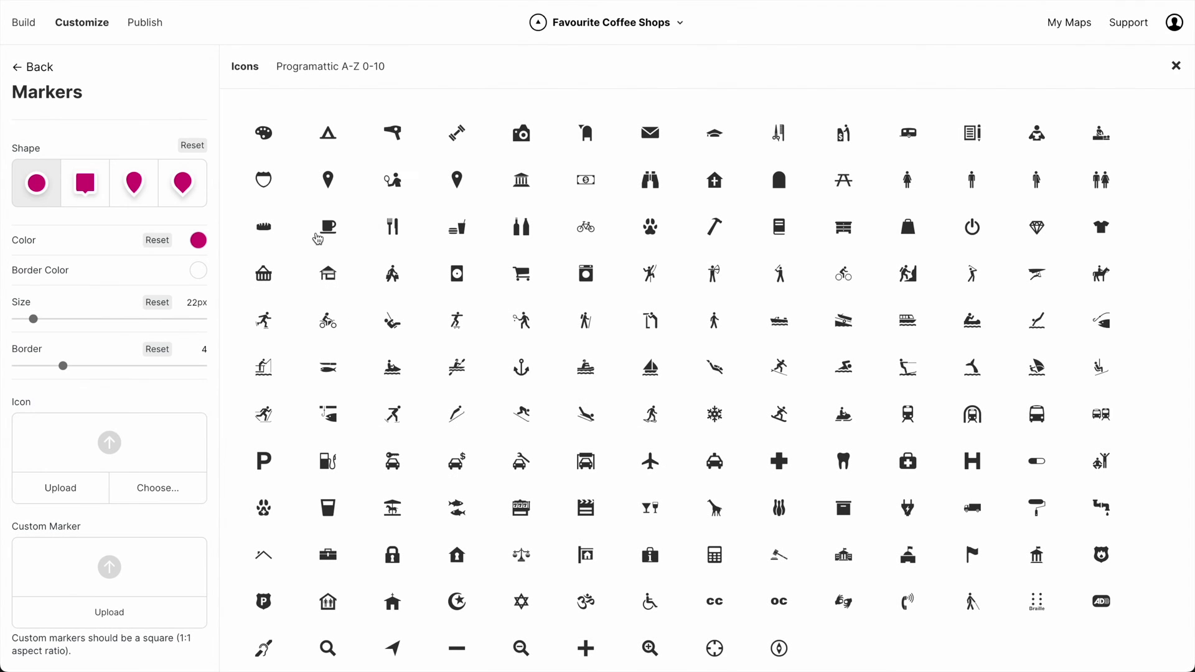
Put a coffee-cup icon in the markers and resize them to 28px with border 3
click(324, 229)
click(1176, 66)
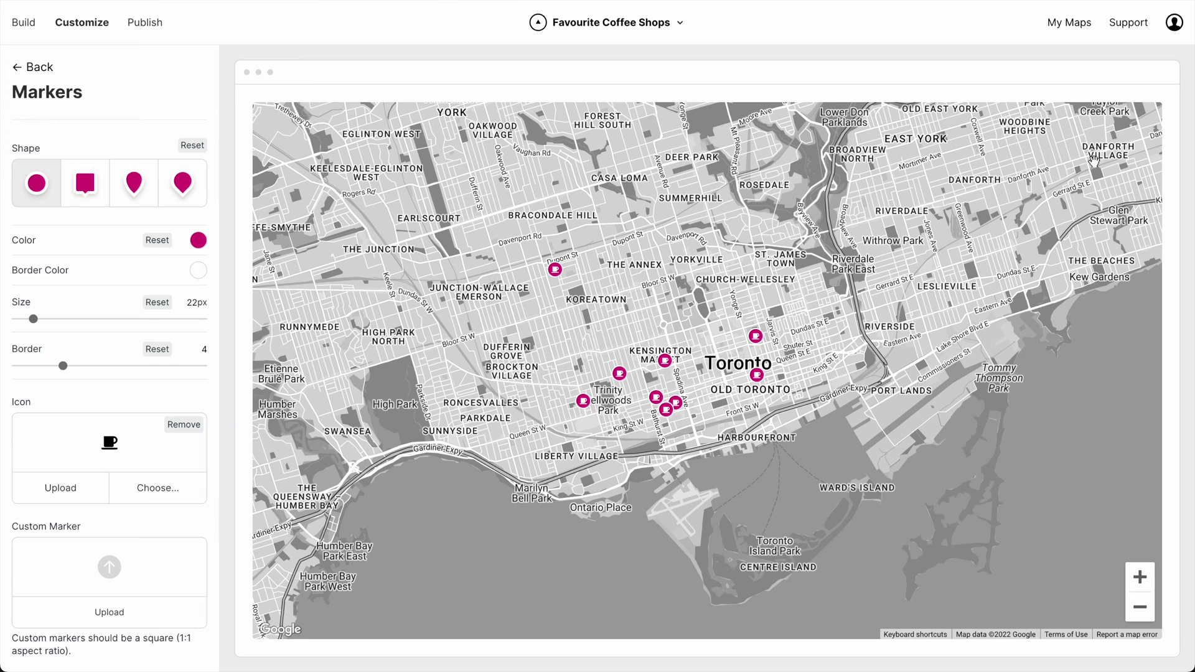
mouse_move(33, 319)
mouse_down()
mouse_move(64, 320)
mouse_move(40, 321)
mouse_up()
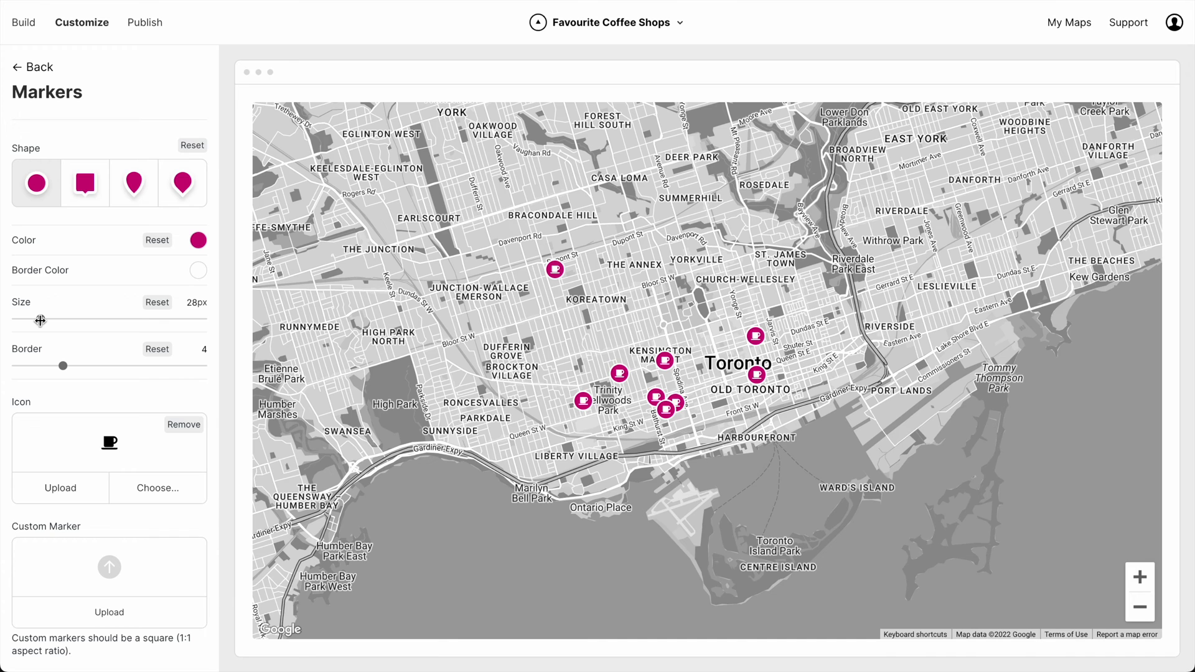
drag(62, 366, 53, 366)
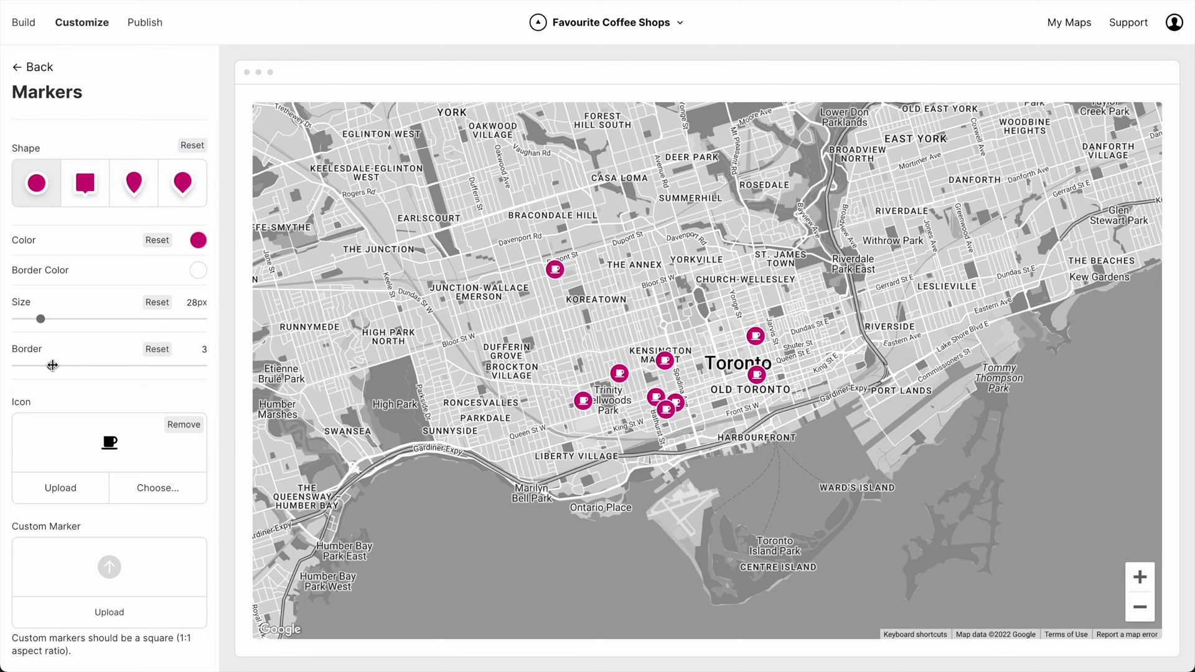
click(37, 67)
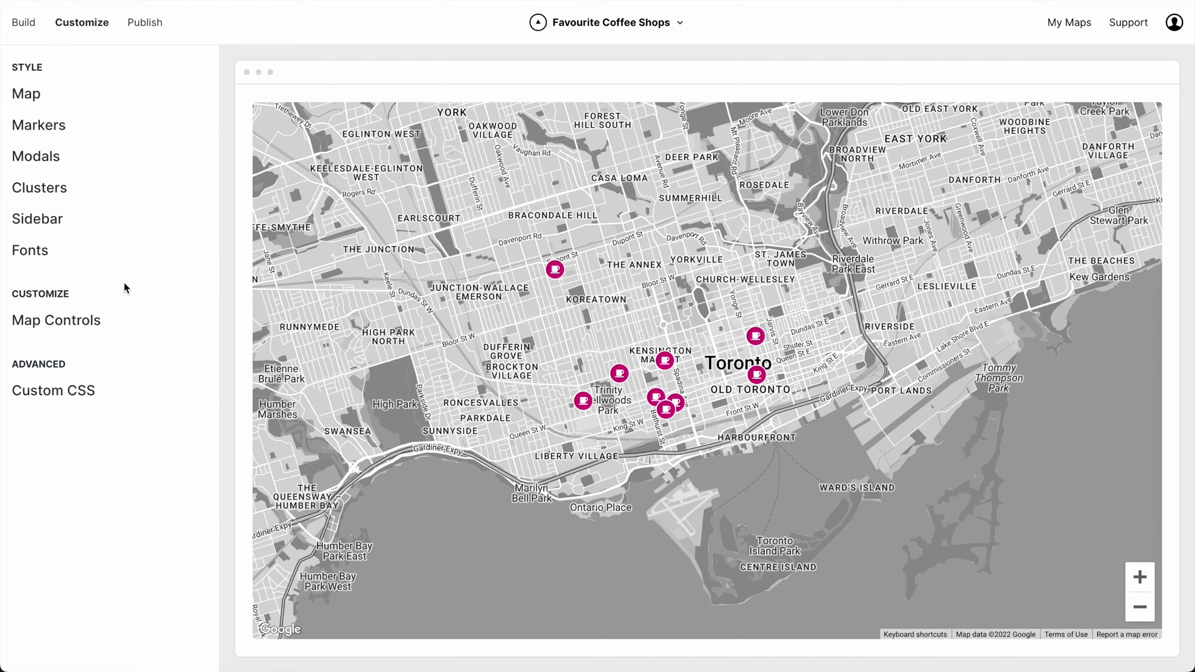
Paste a recommendation note into the Pilot Coffee Roasters marker's Notes
click(25, 24)
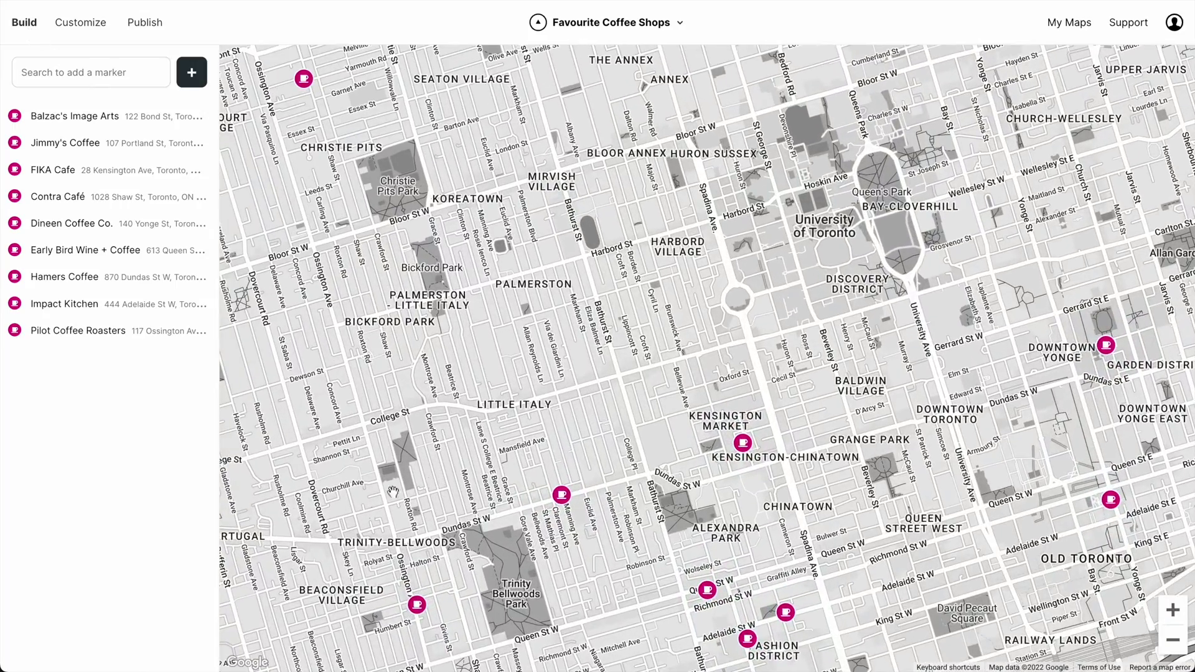
click(416, 604)
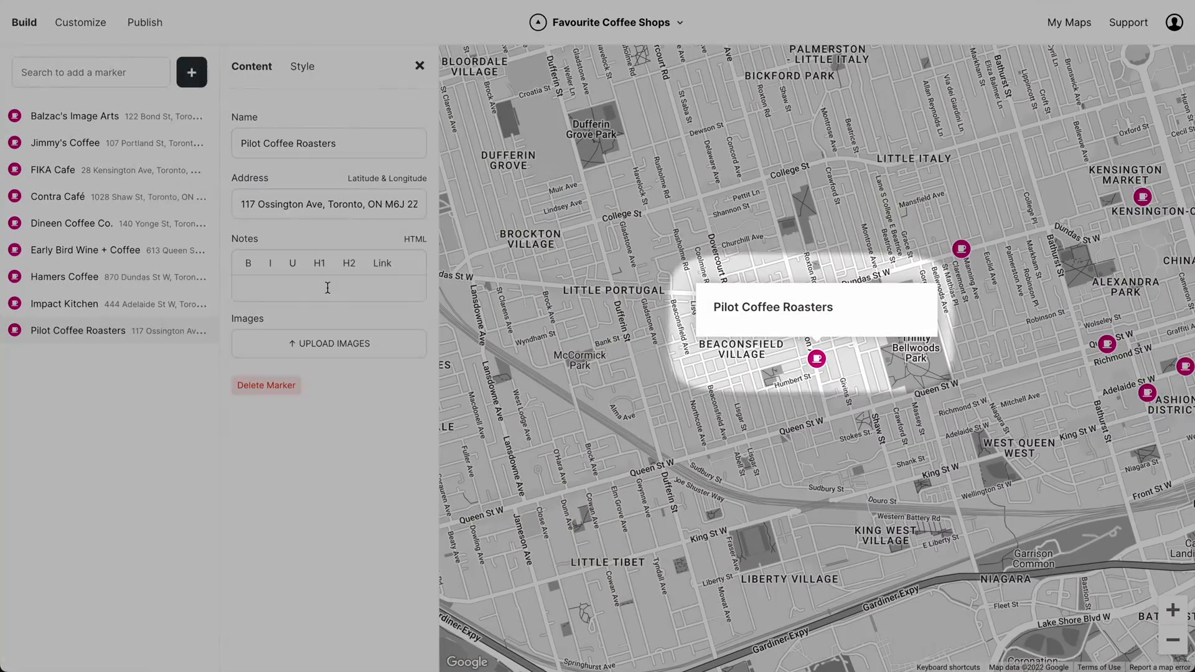
click(328, 288)
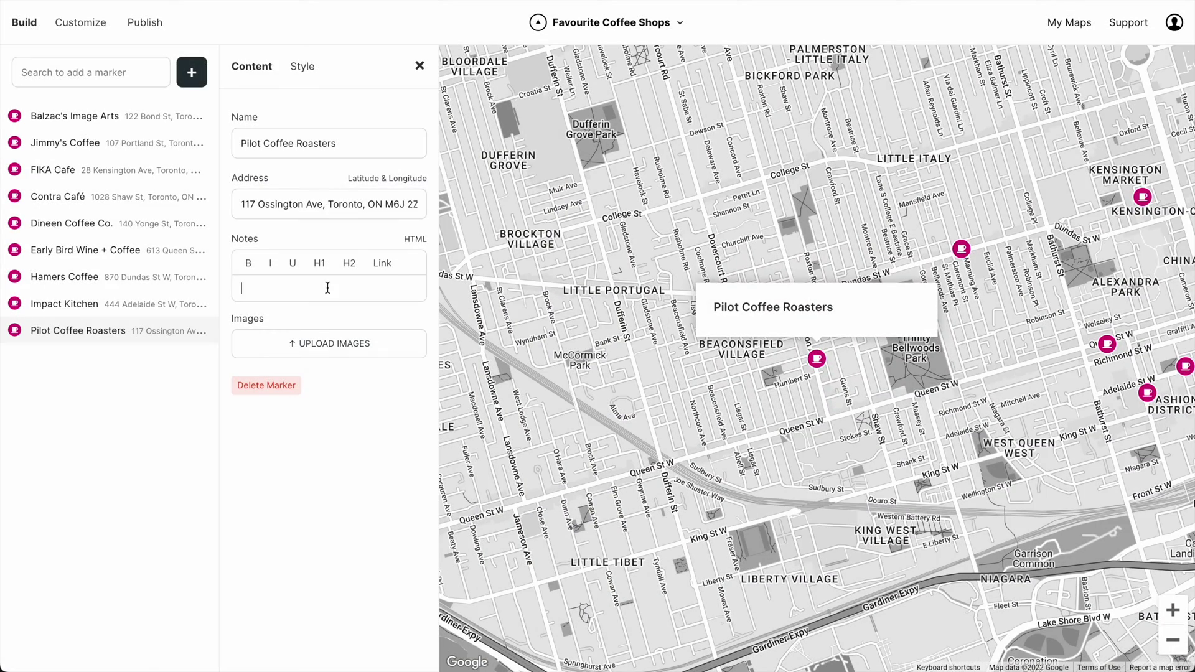
text(Consistently good coffee. Awesome atmosphere. Plenty of space and good wifi. Highly recommended.)
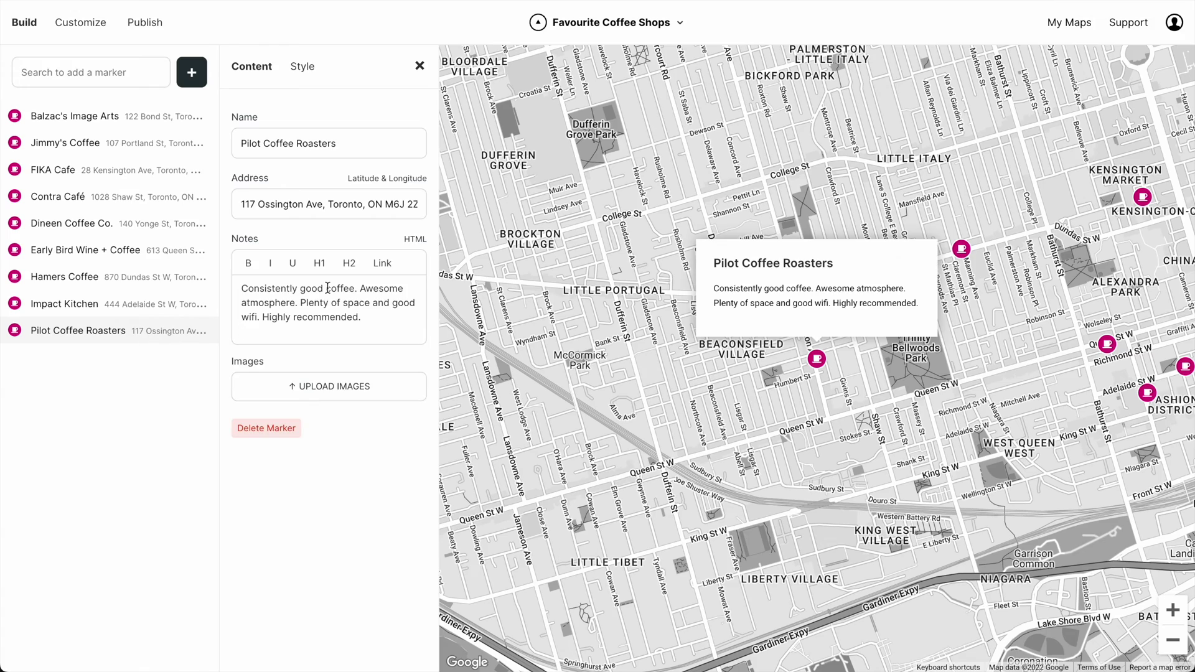
key(BackSpace)
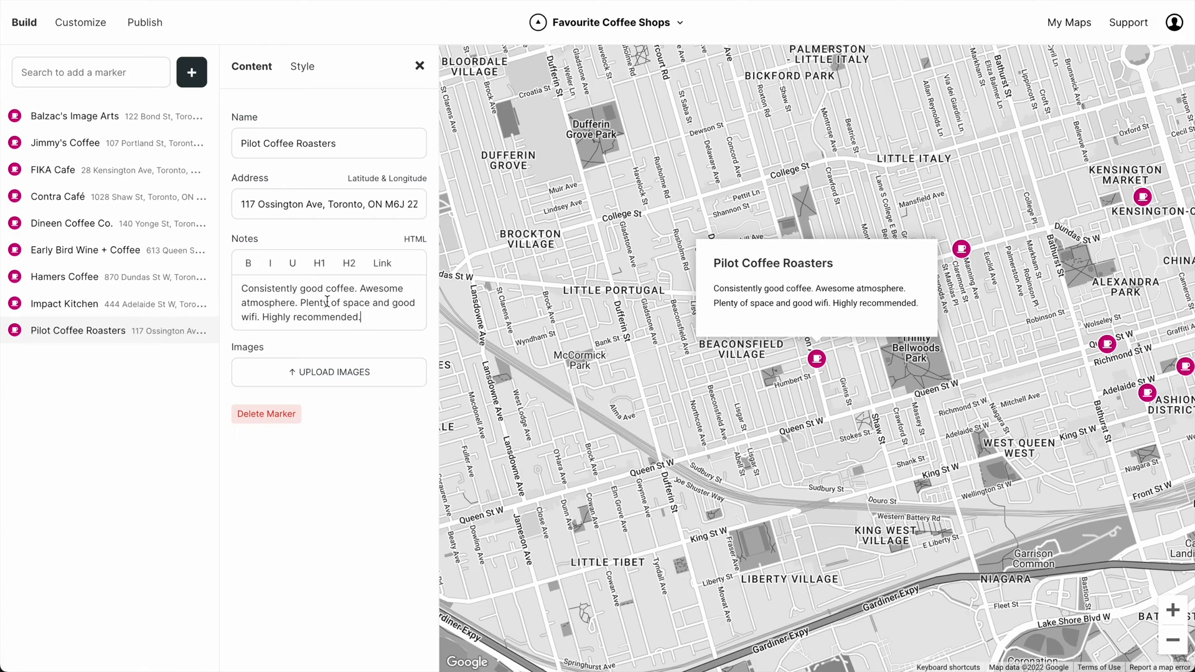
Upload a café photo to the Pilot Coffee Roasters marker
click(318, 381)
key(Return)
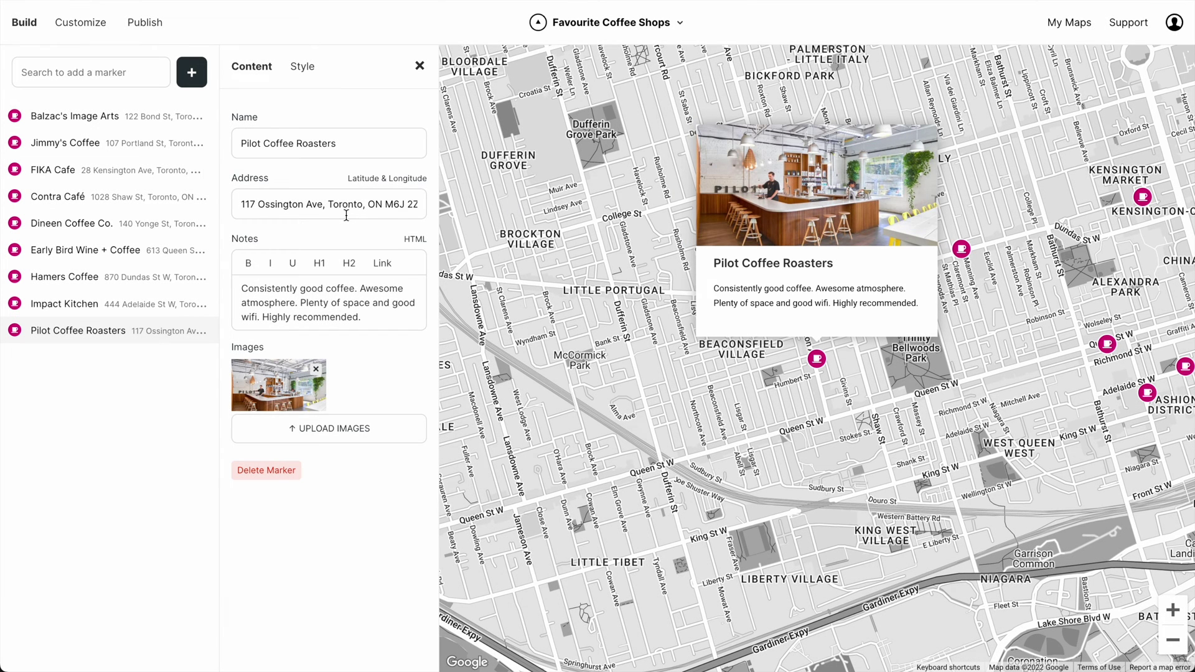
click(86, 24)
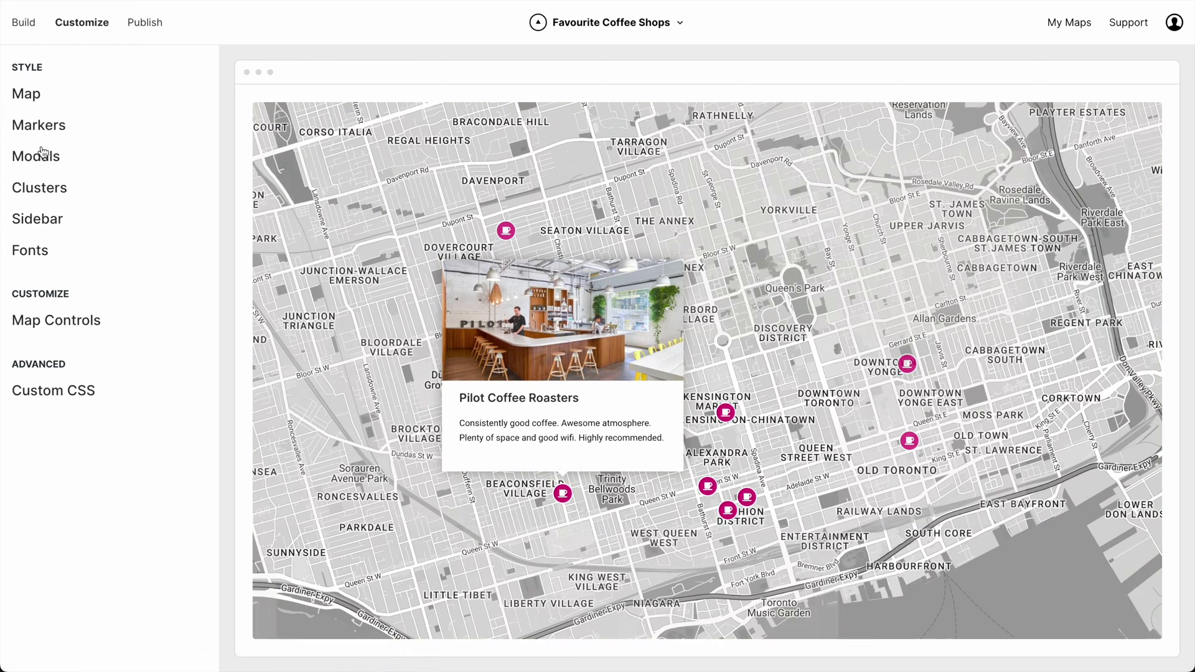
In Modals, set note size to 13px, title size to 18px and title weight to 700
click(38, 154)
scroll(79, 376, down, 10)
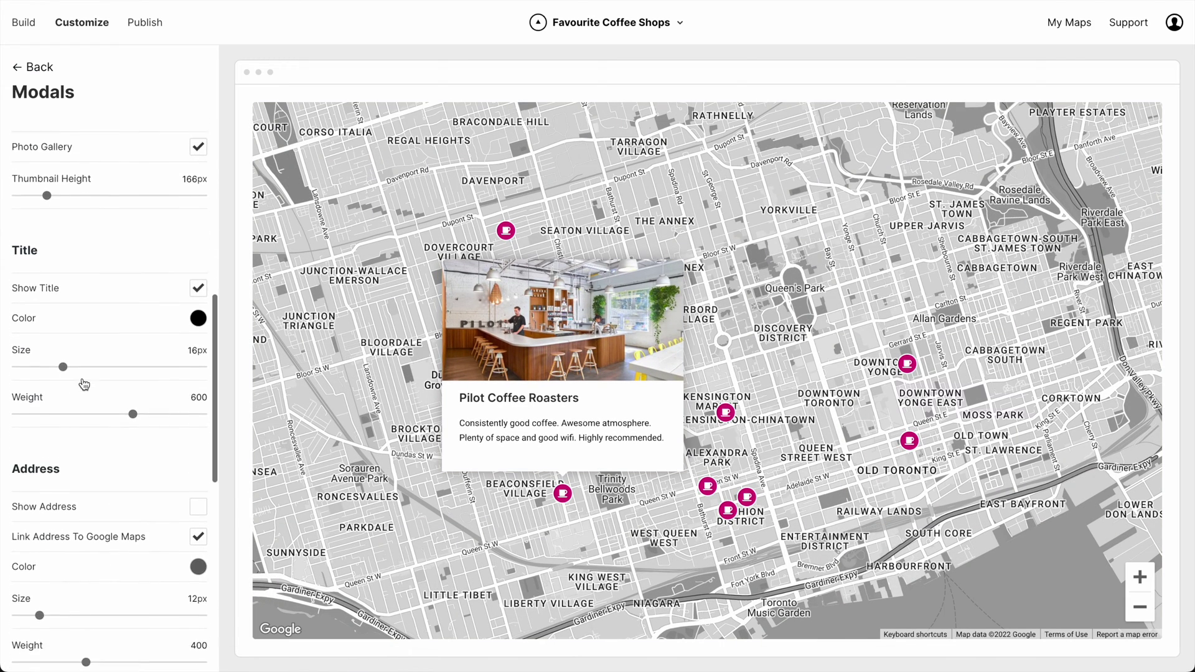
scroll(86, 383, down, 5)
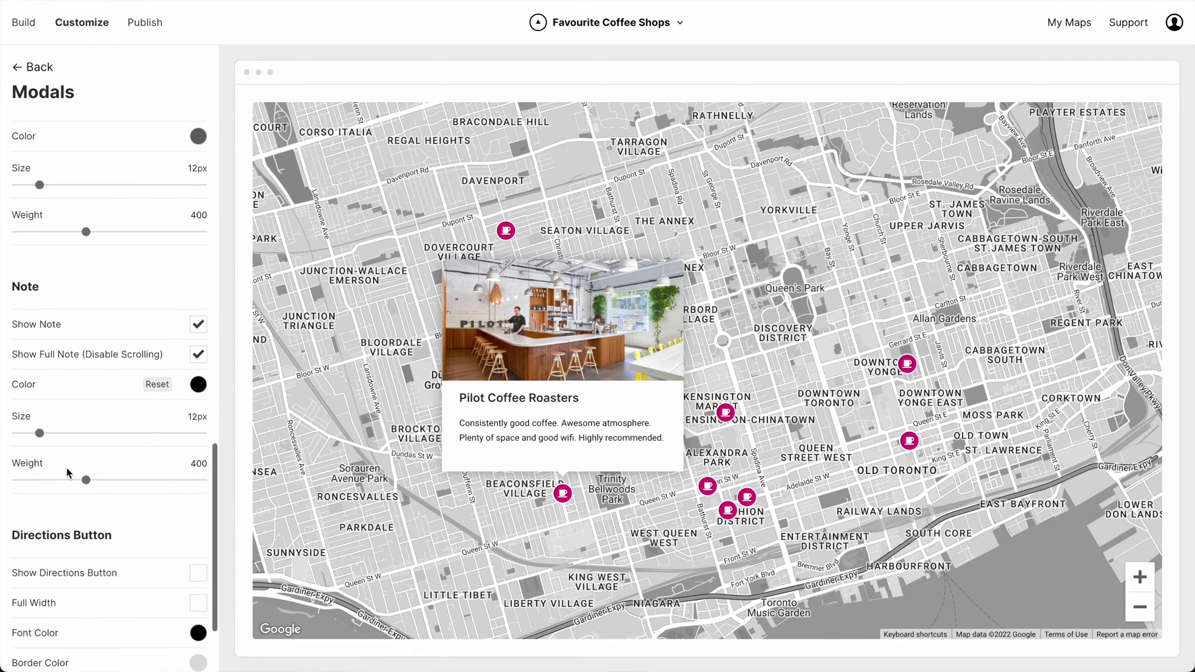
drag(40, 423, 45, 422)
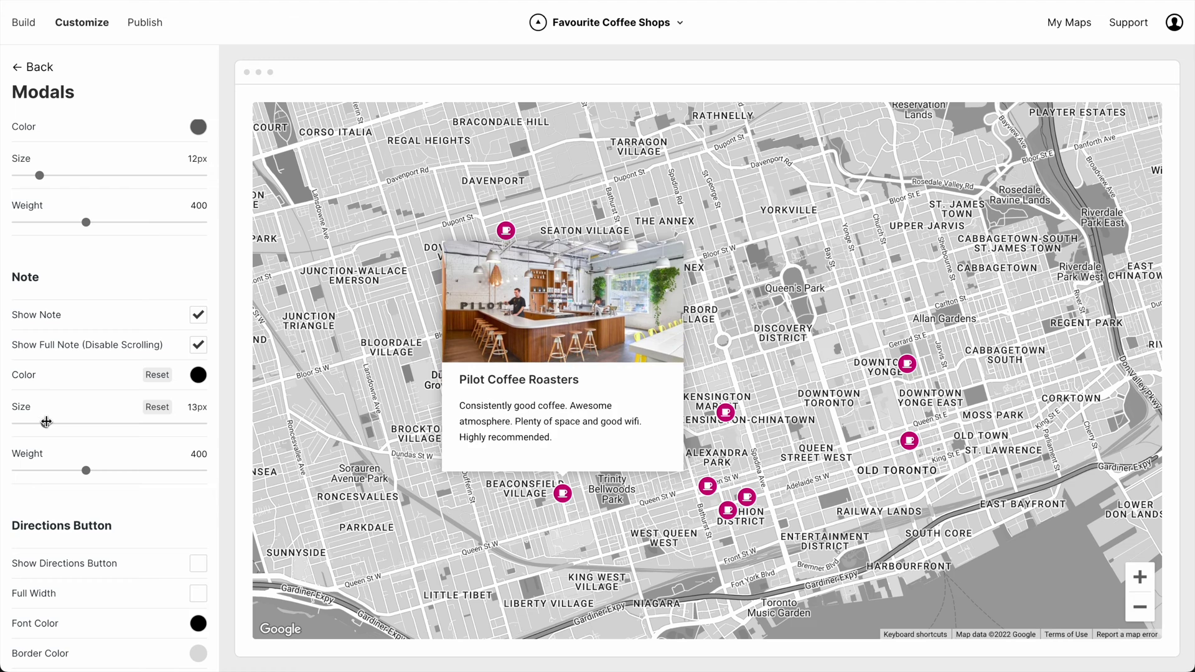
scroll(46, 422, up, 8)
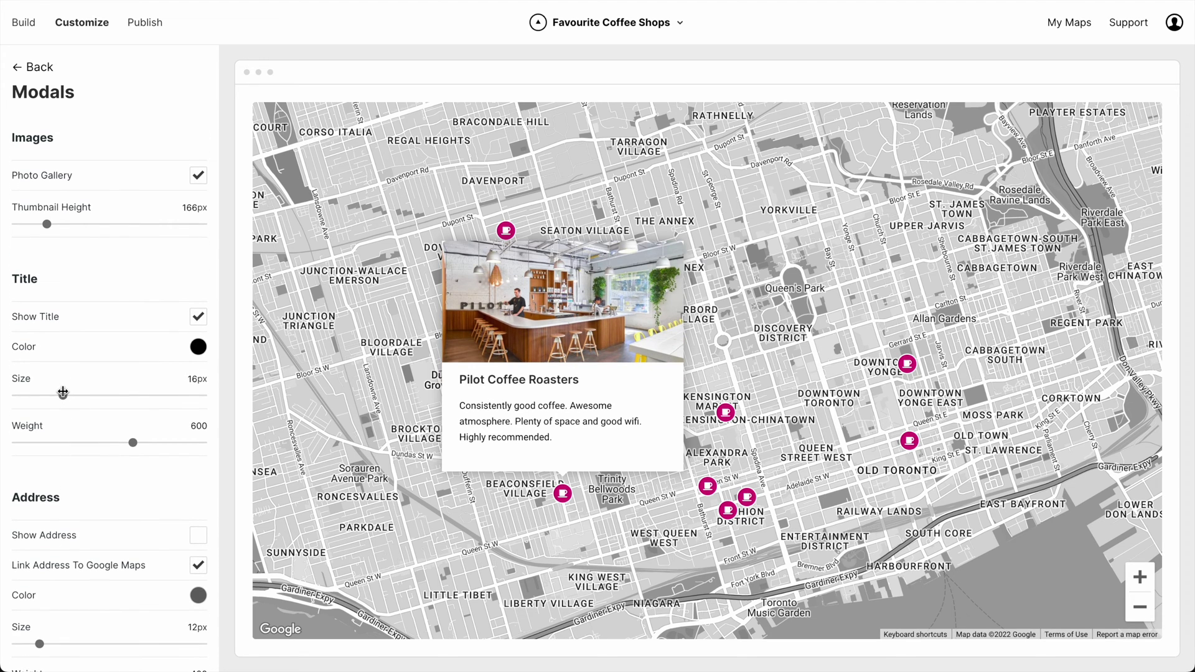
drag(63, 396, 74, 396)
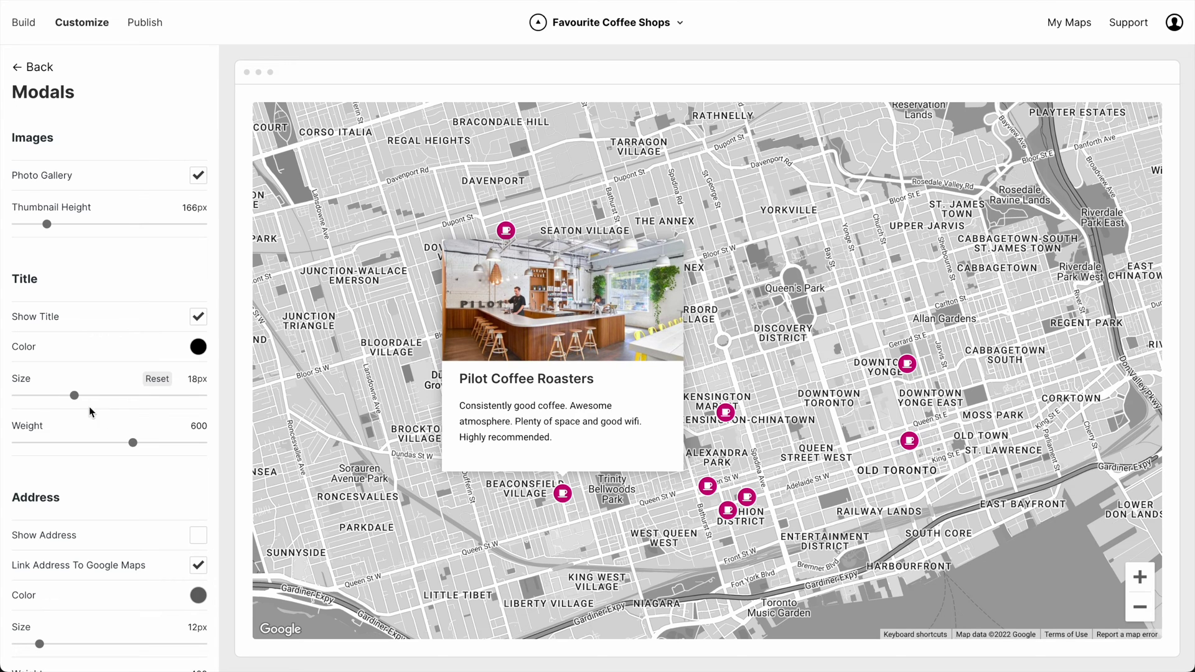
drag(132, 439, 157, 443)
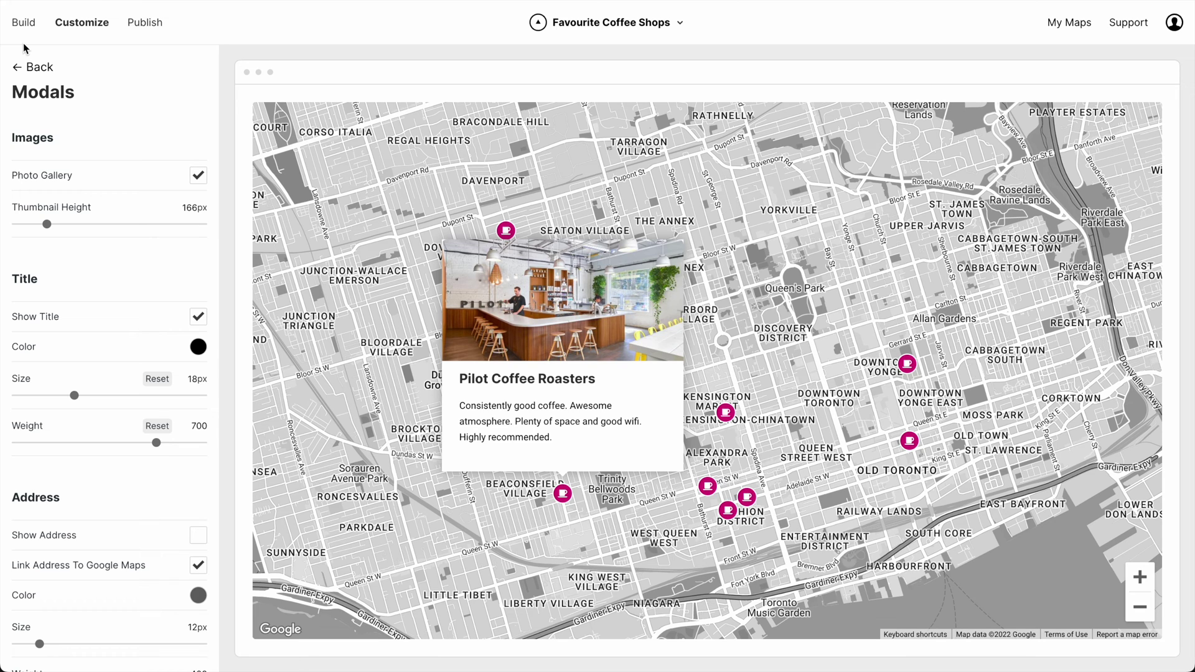
click(136, 25)
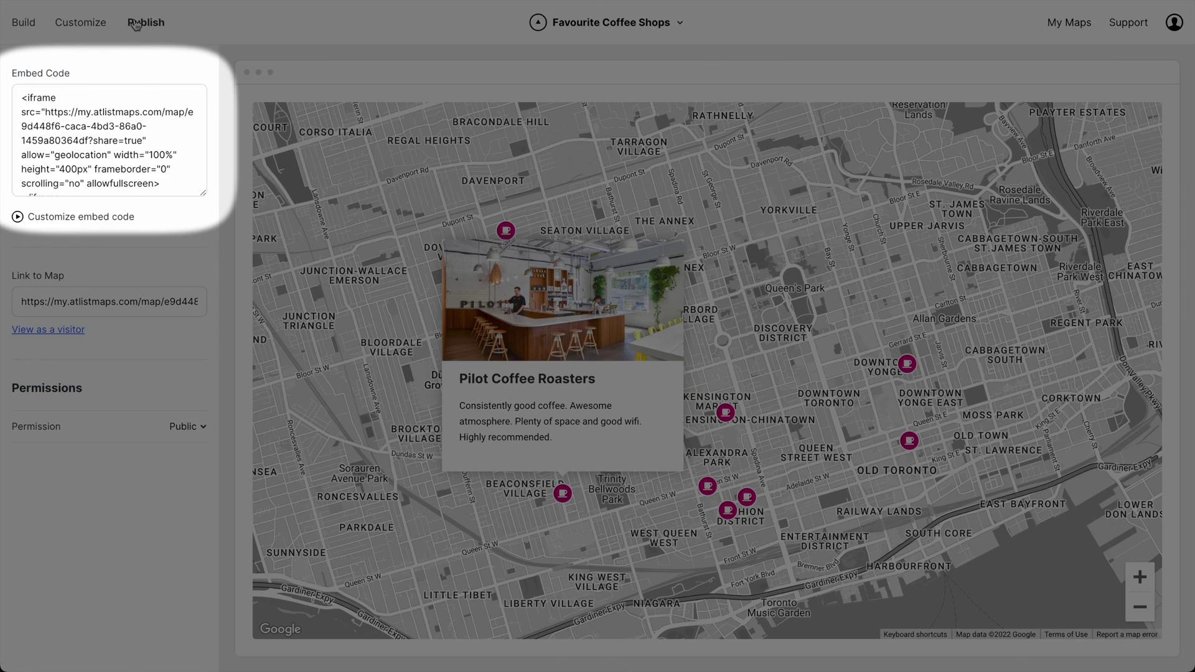
Select the map's embed code on the Publish page for copying
key(ctrl+a)
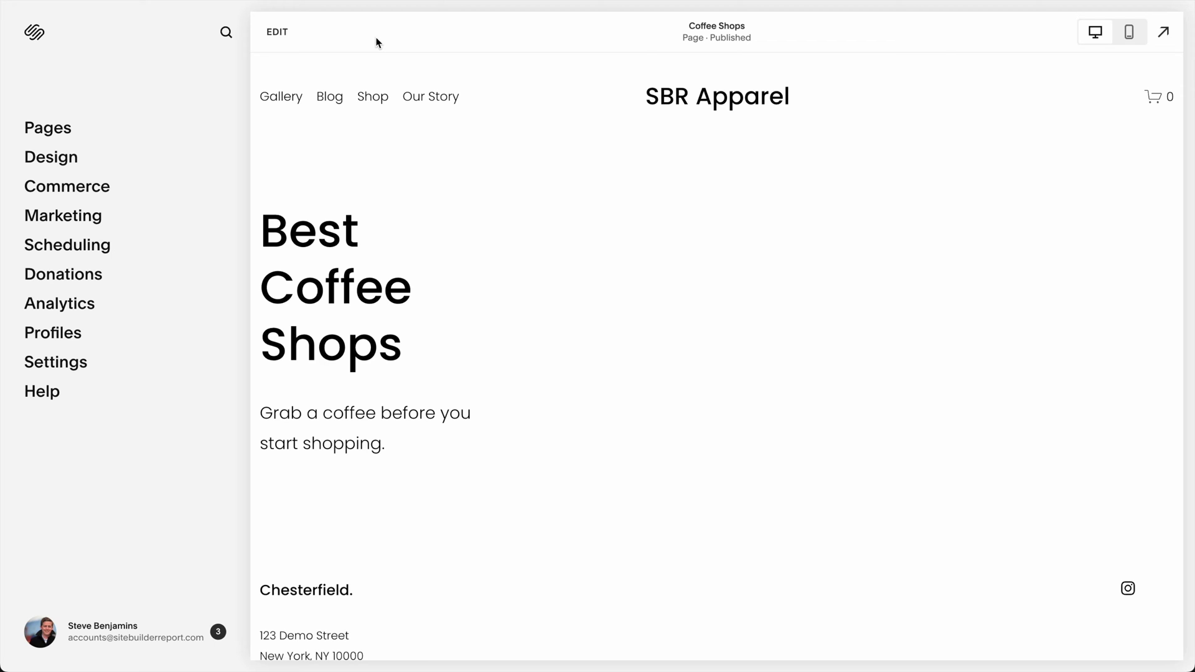
Insert a code block beside the Best Coffee Shops heading and widen it
click(271, 39)
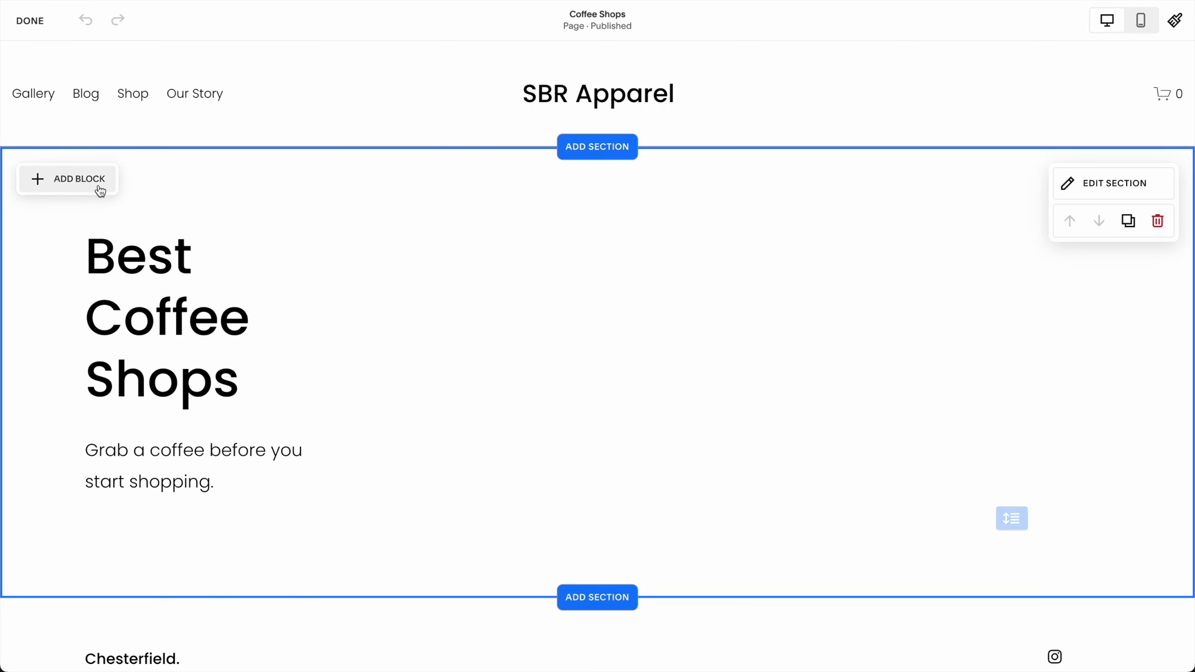
click(98, 186)
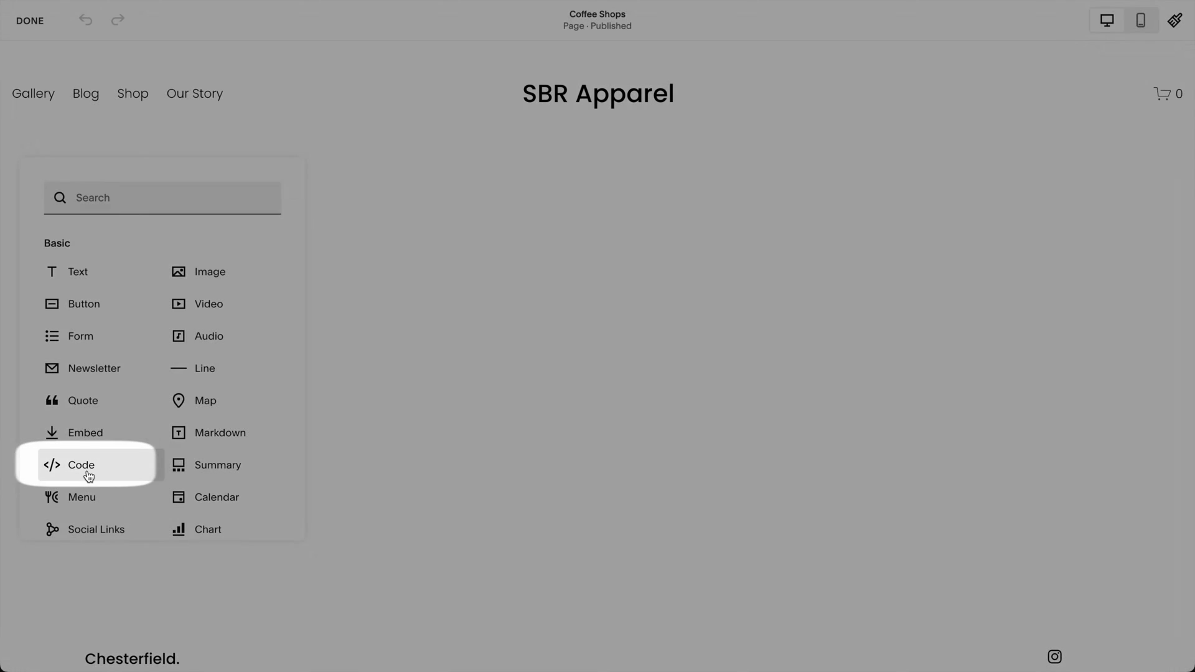
click(89, 476)
drag(464, 401, 1102, 630)
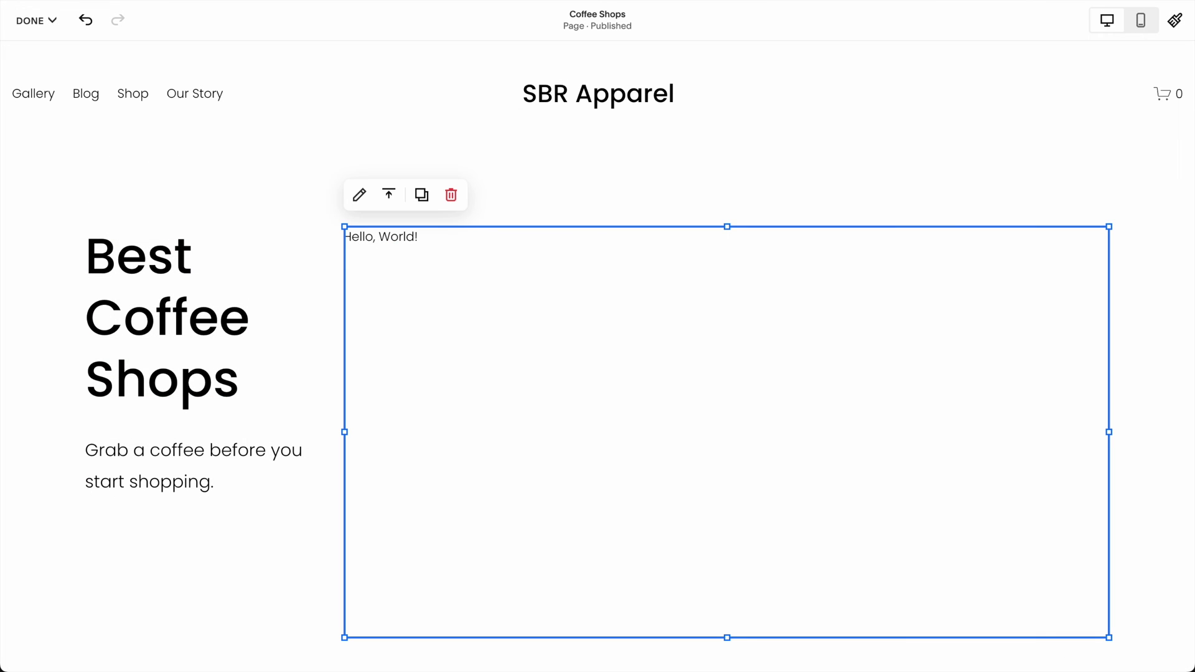
Replace the placeholder Hello, World! HTML with the Atlist map embed code
click(359, 198)
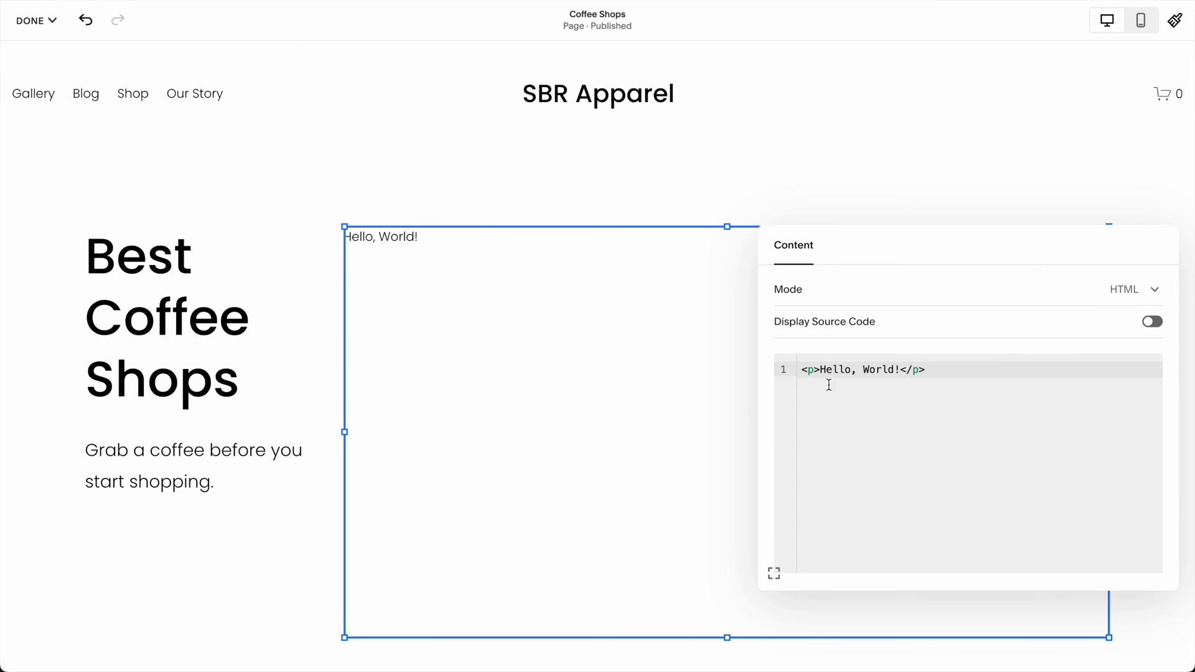
key(ctrl+a)
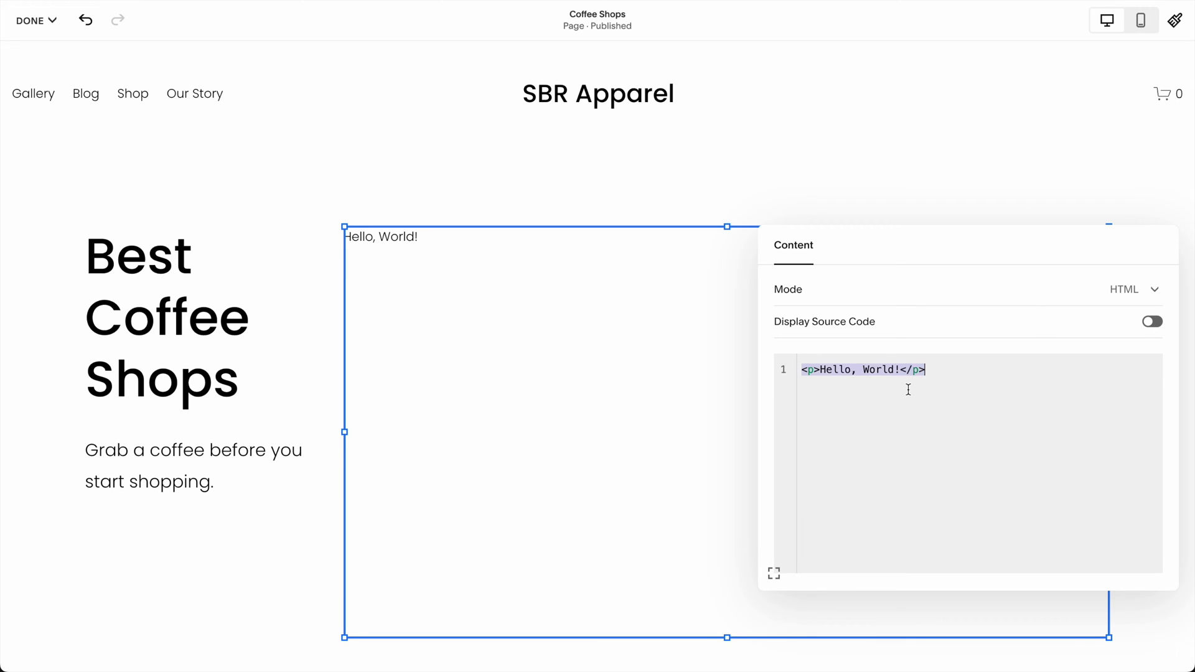
key(ctrl+v)
click(215, 632)
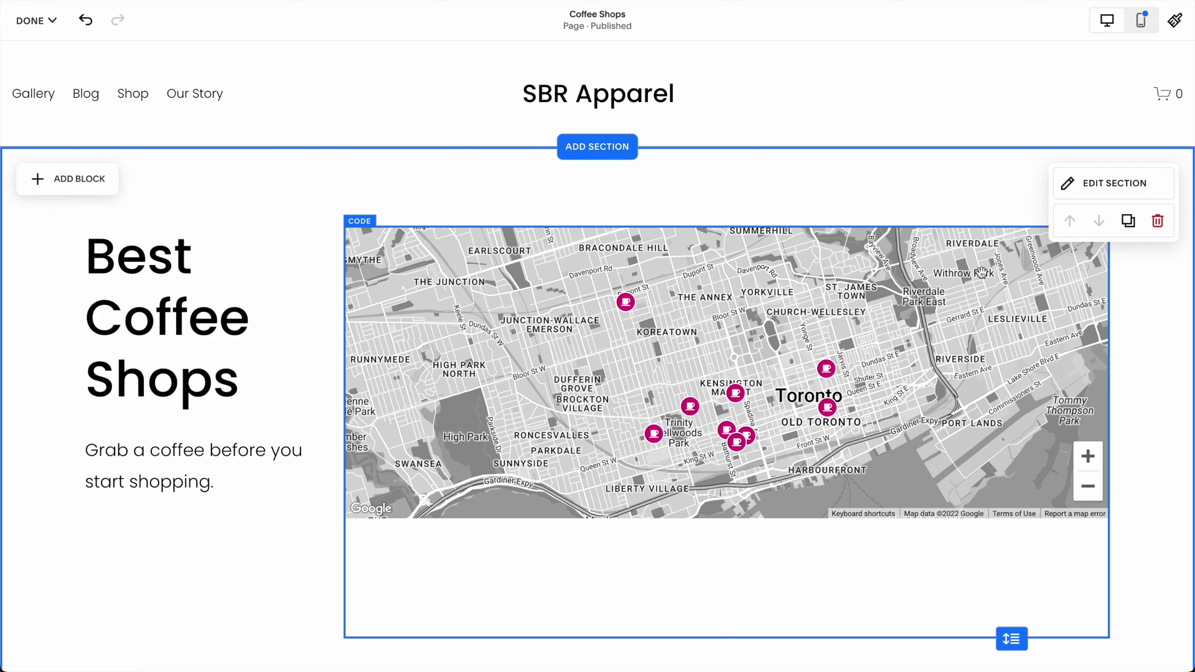
Edit the map code block's iframe height from 400px to 600px and apply it
click(359, 195)
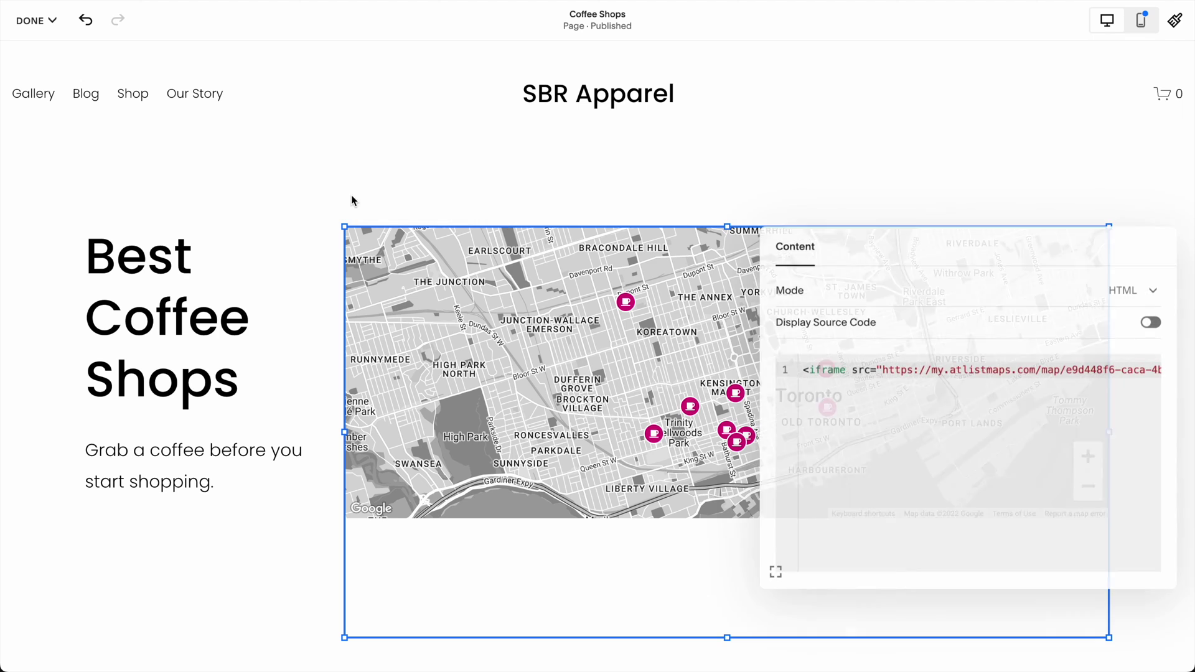
scroll(1015, 370, right, 2)
scroll(1016, 375, right, 5)
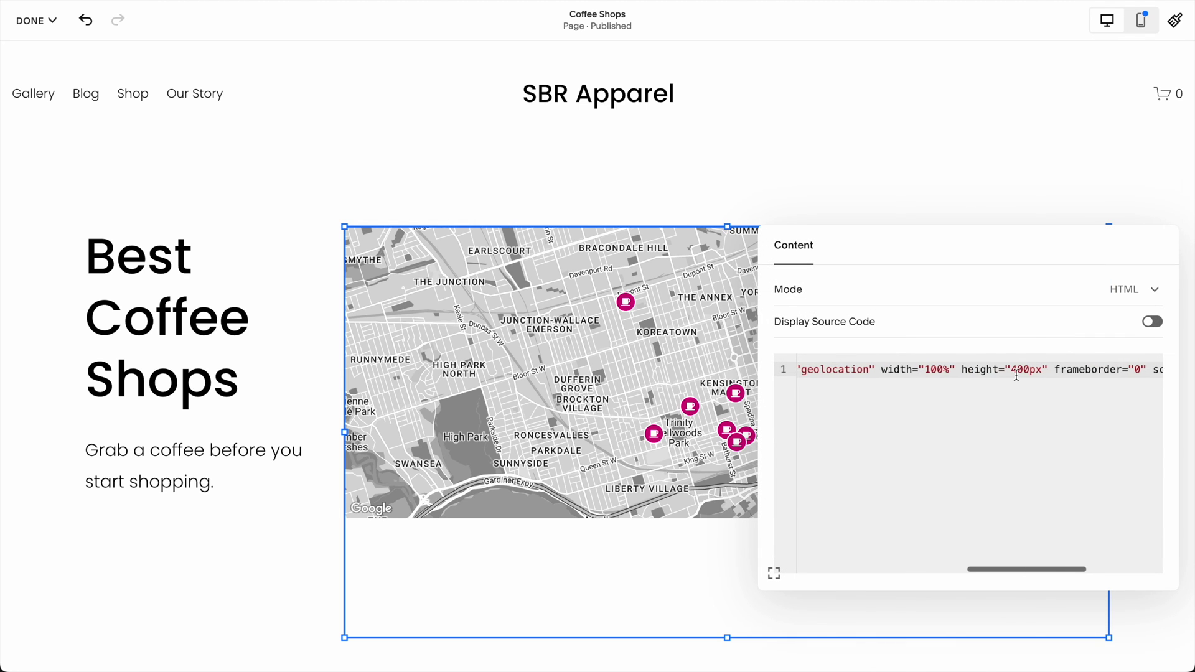
click(1012, 371)
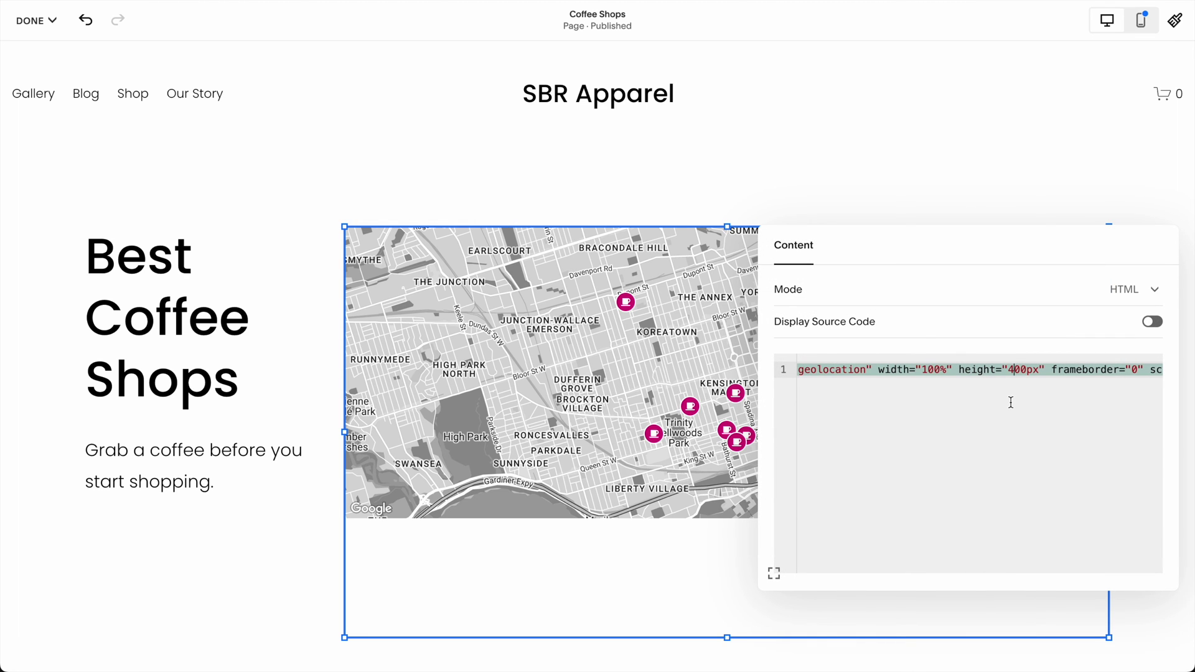
click(185, 591)
scroll(1173, 470, down, 2)
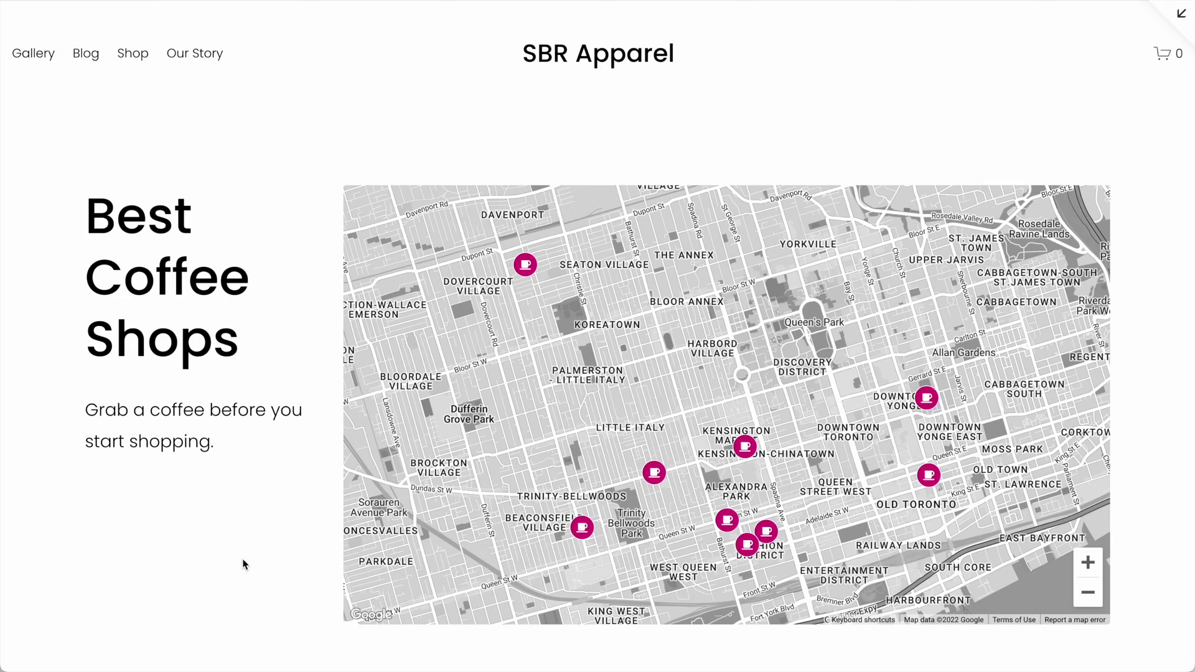
Show the Pilot Coffee Roasters popup with its photo and note on the previewed map
click(582, 529)
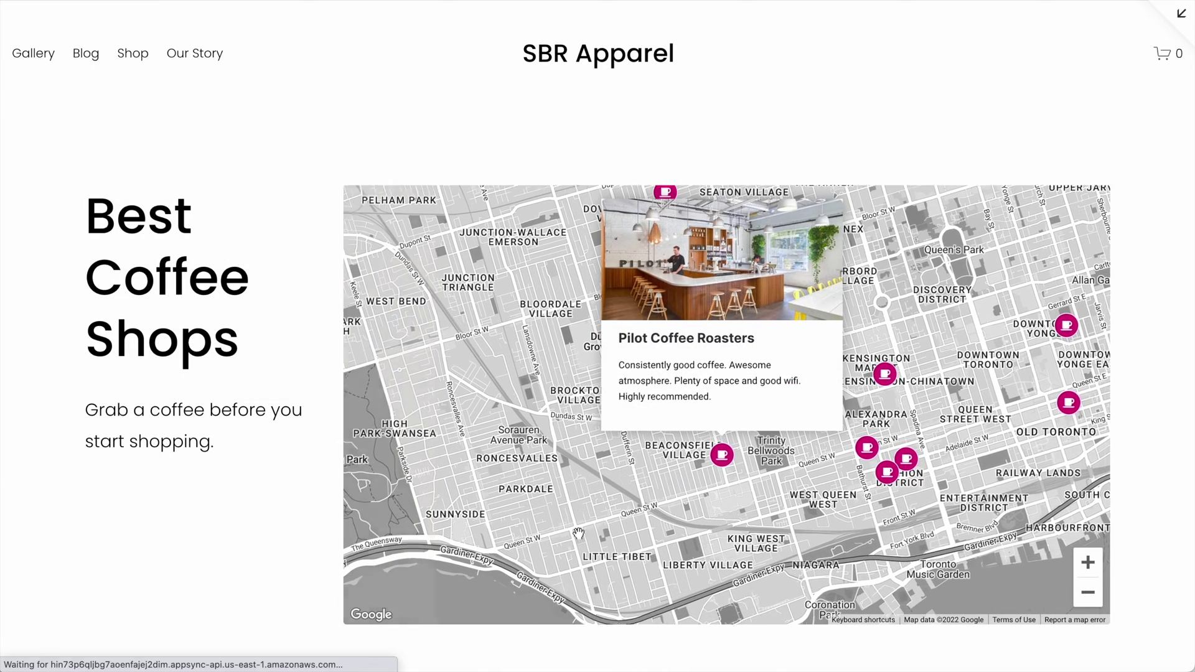